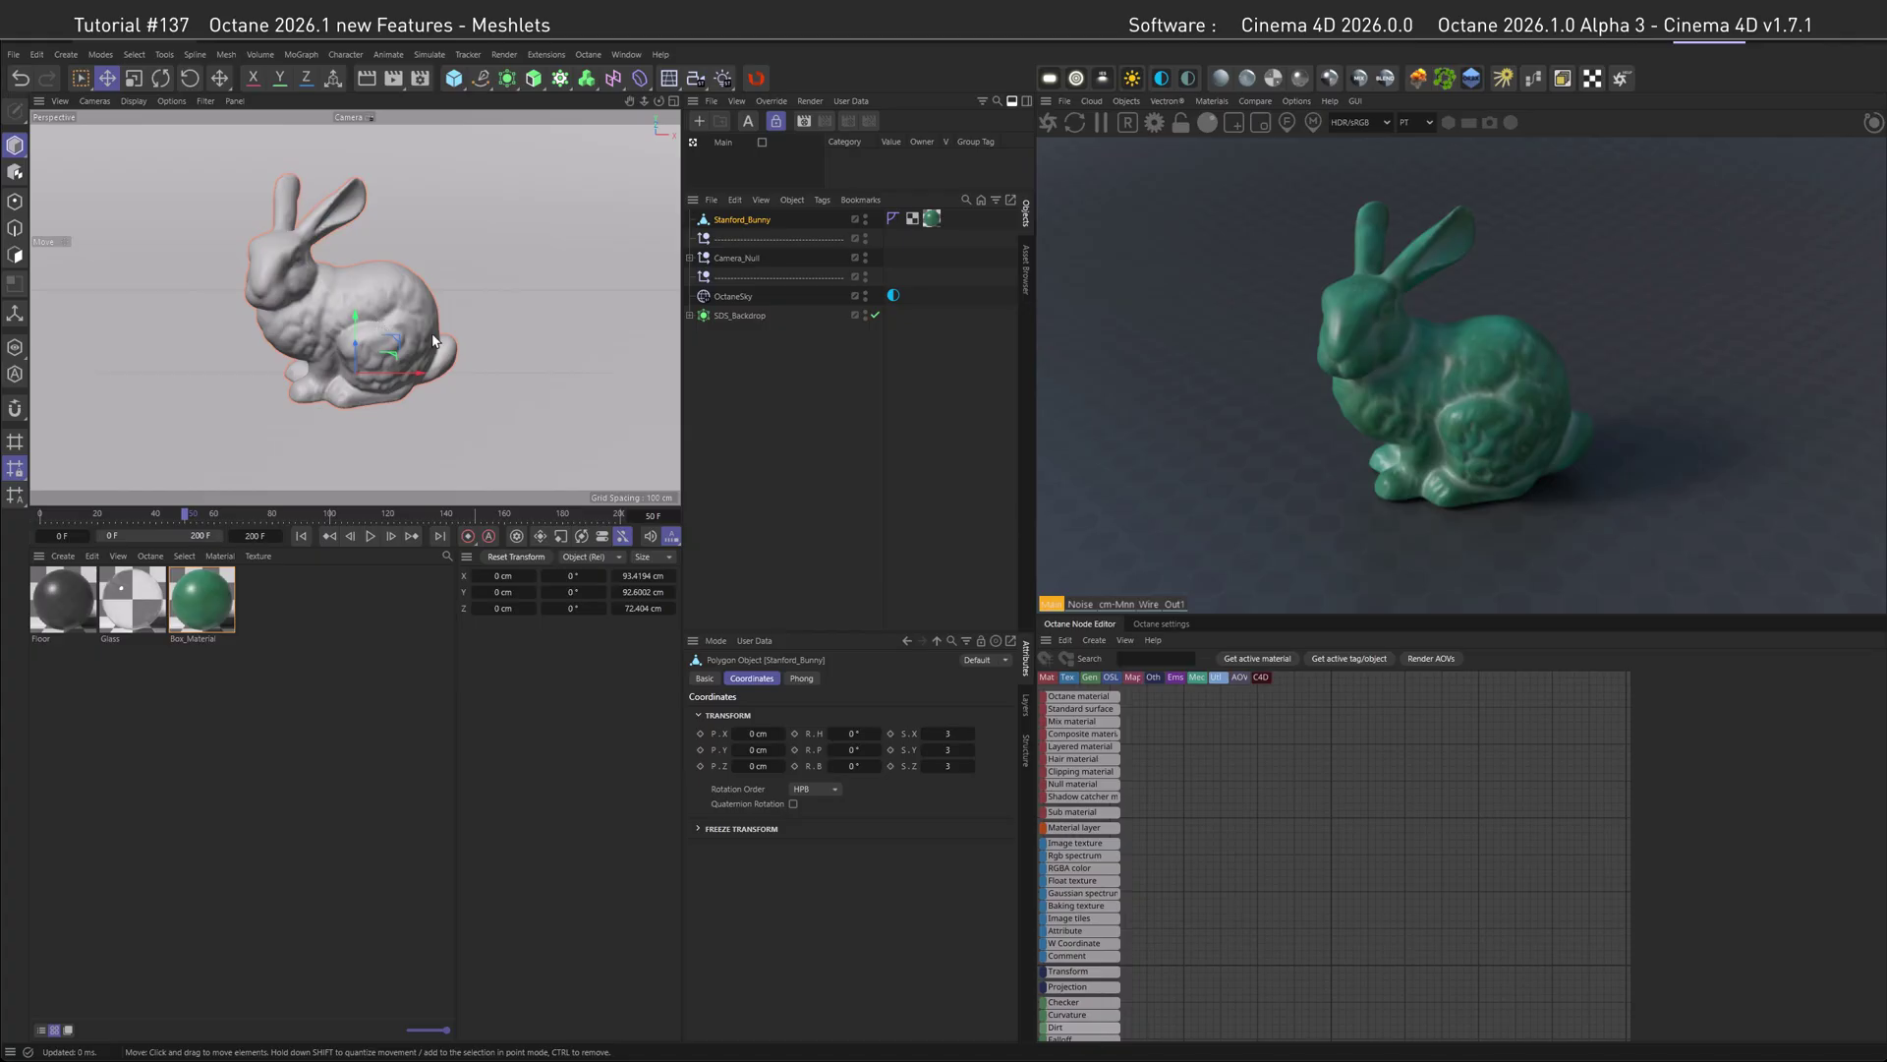
- Add an Octane Object tag to Stanford_Bunny and display its Meshlet settings
{"action": "right_click", "coordinate": [739, 222]}
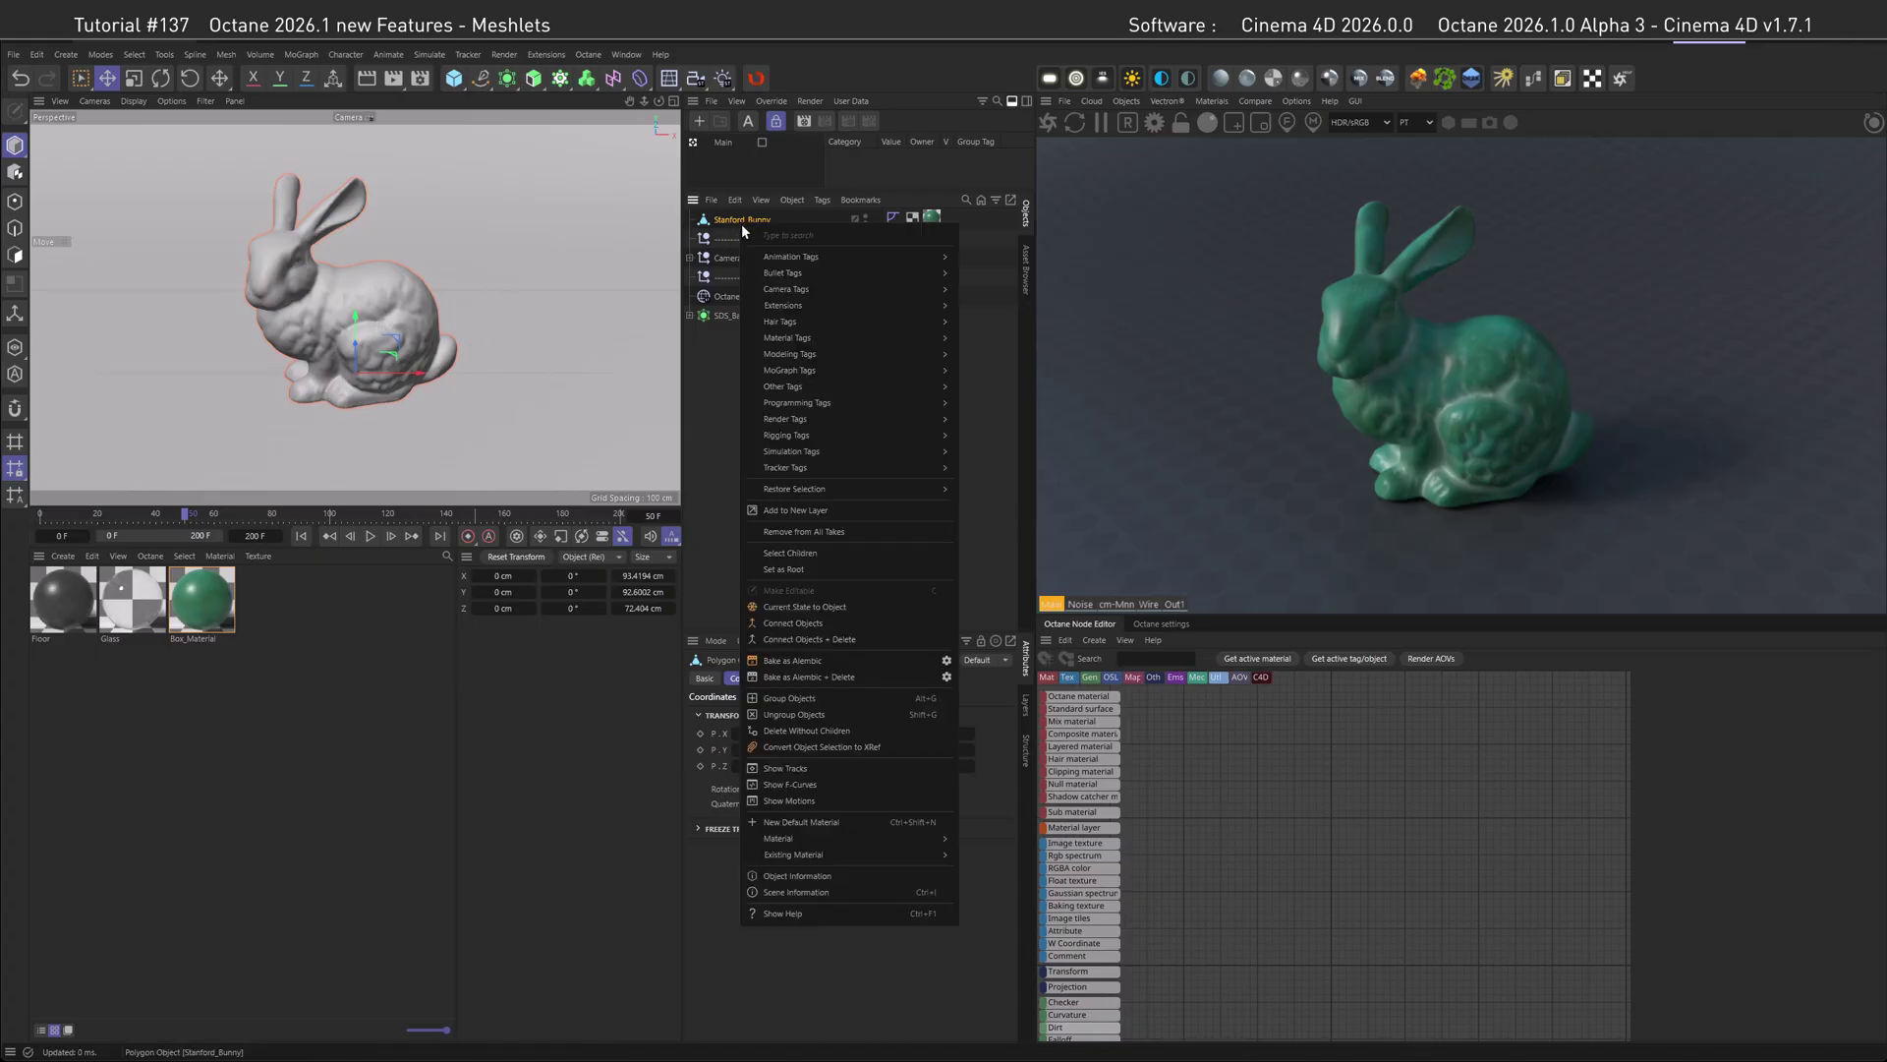
{"action": "mouse_move", "coordinate": [781, 305]}
{"action": "mouse_move", "coordinate": [985, 315]}
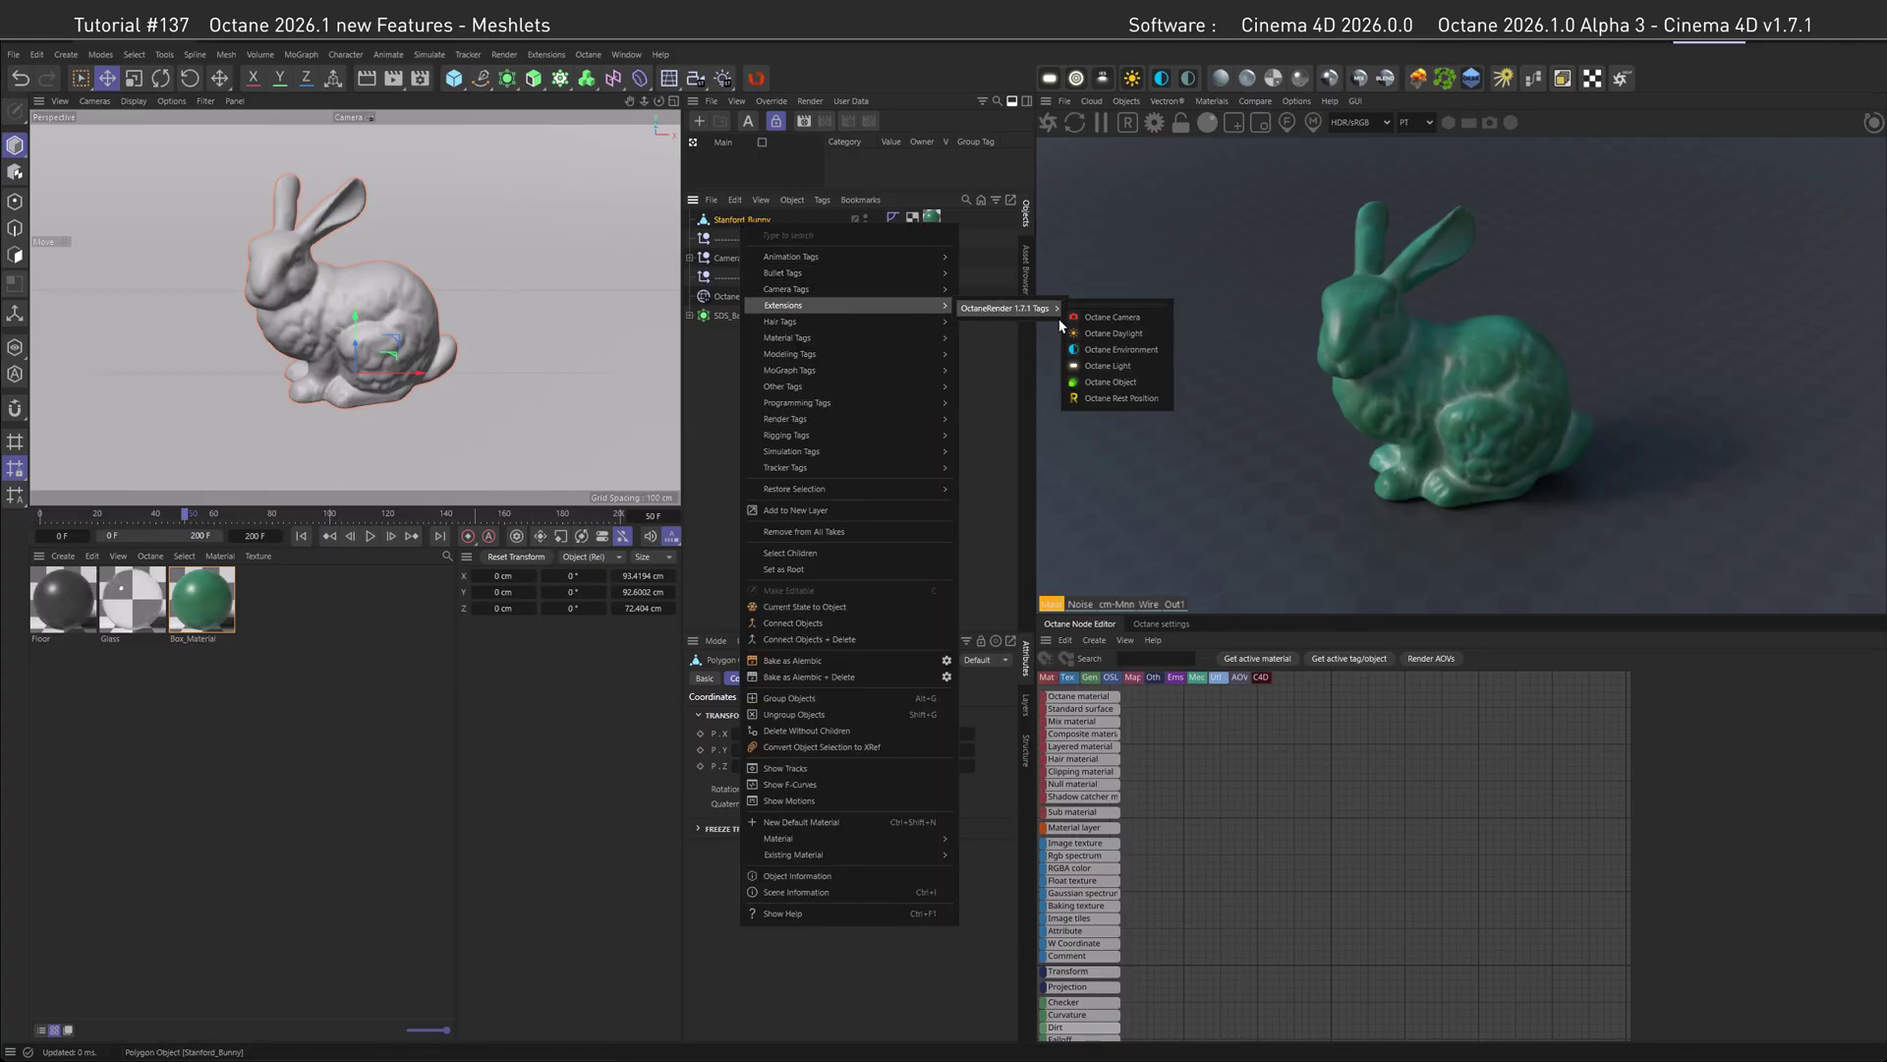
{"action": "left_click", "coordinate": [1095, 379]}
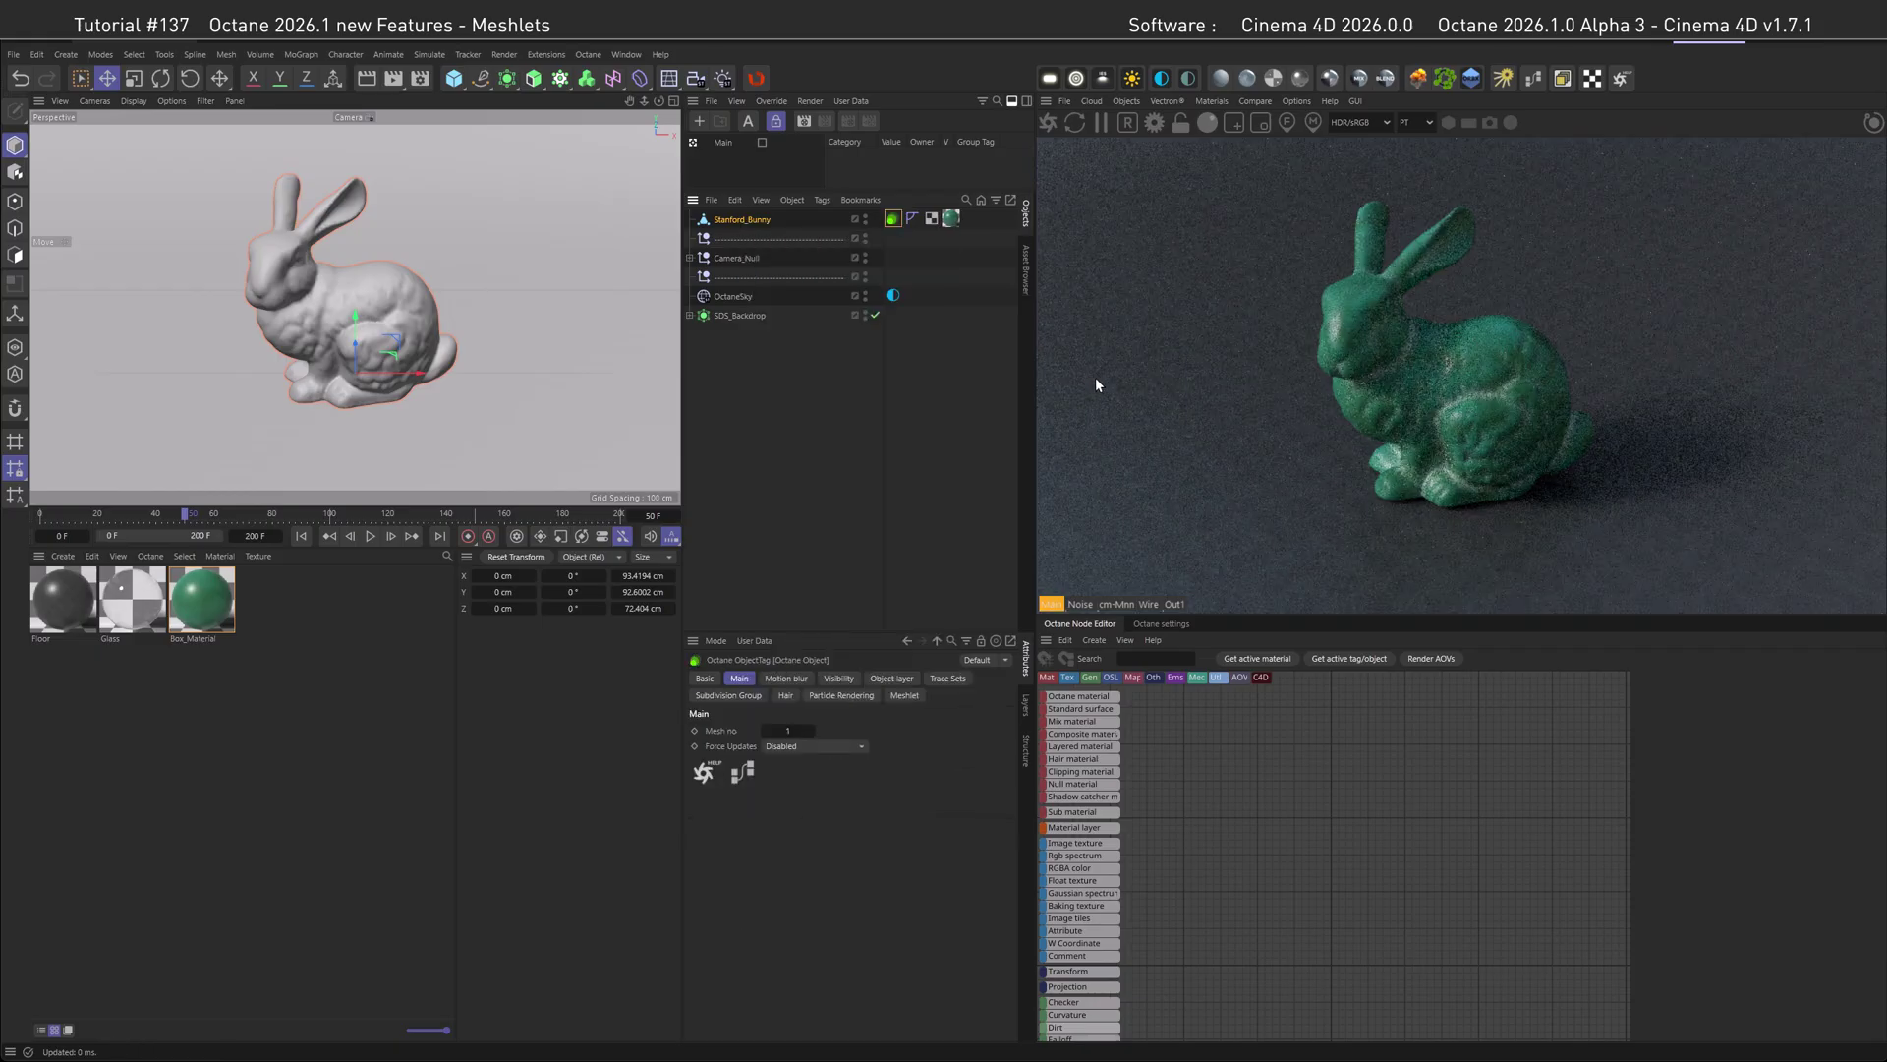
{"action": "left_click", "coordinate": [906, 697]}
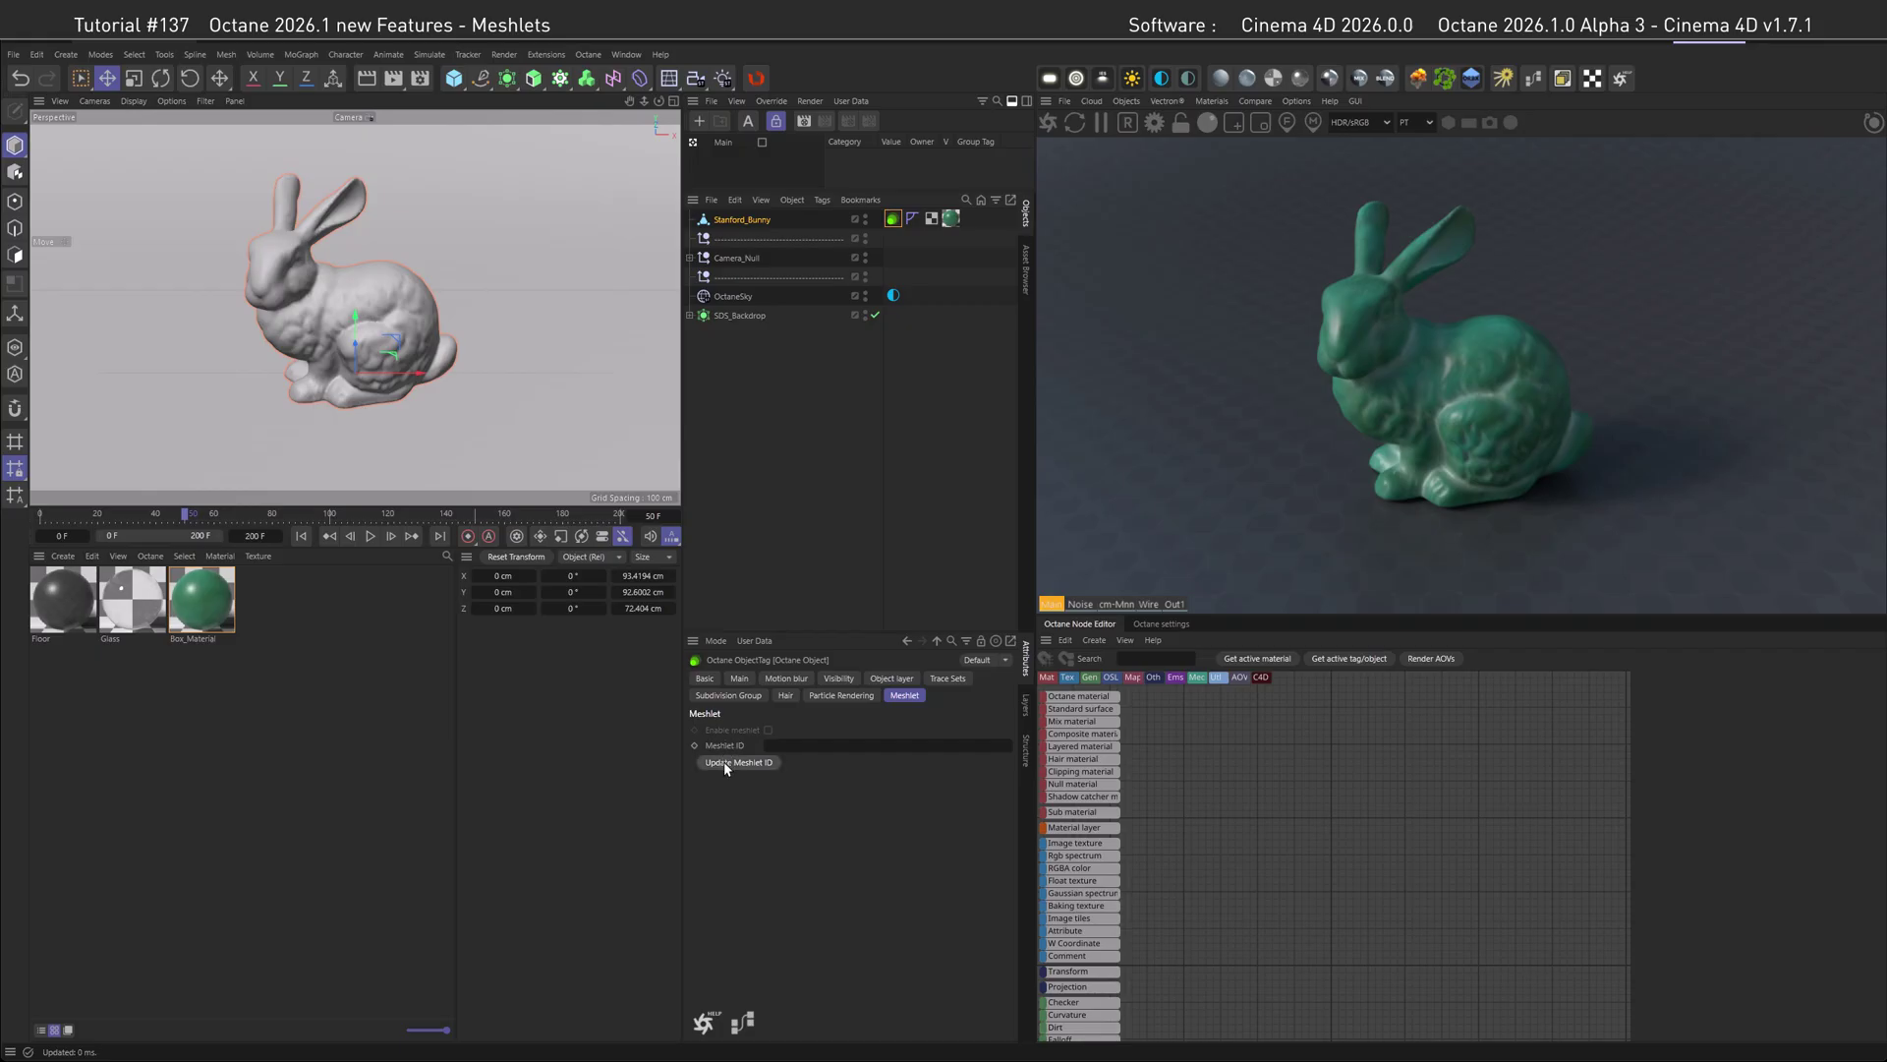
- Generate the bunny's Meshlet ID path with Update Meshlet ID, then delete the path
{"action": "left_click", "coordinate": [724, 763]}
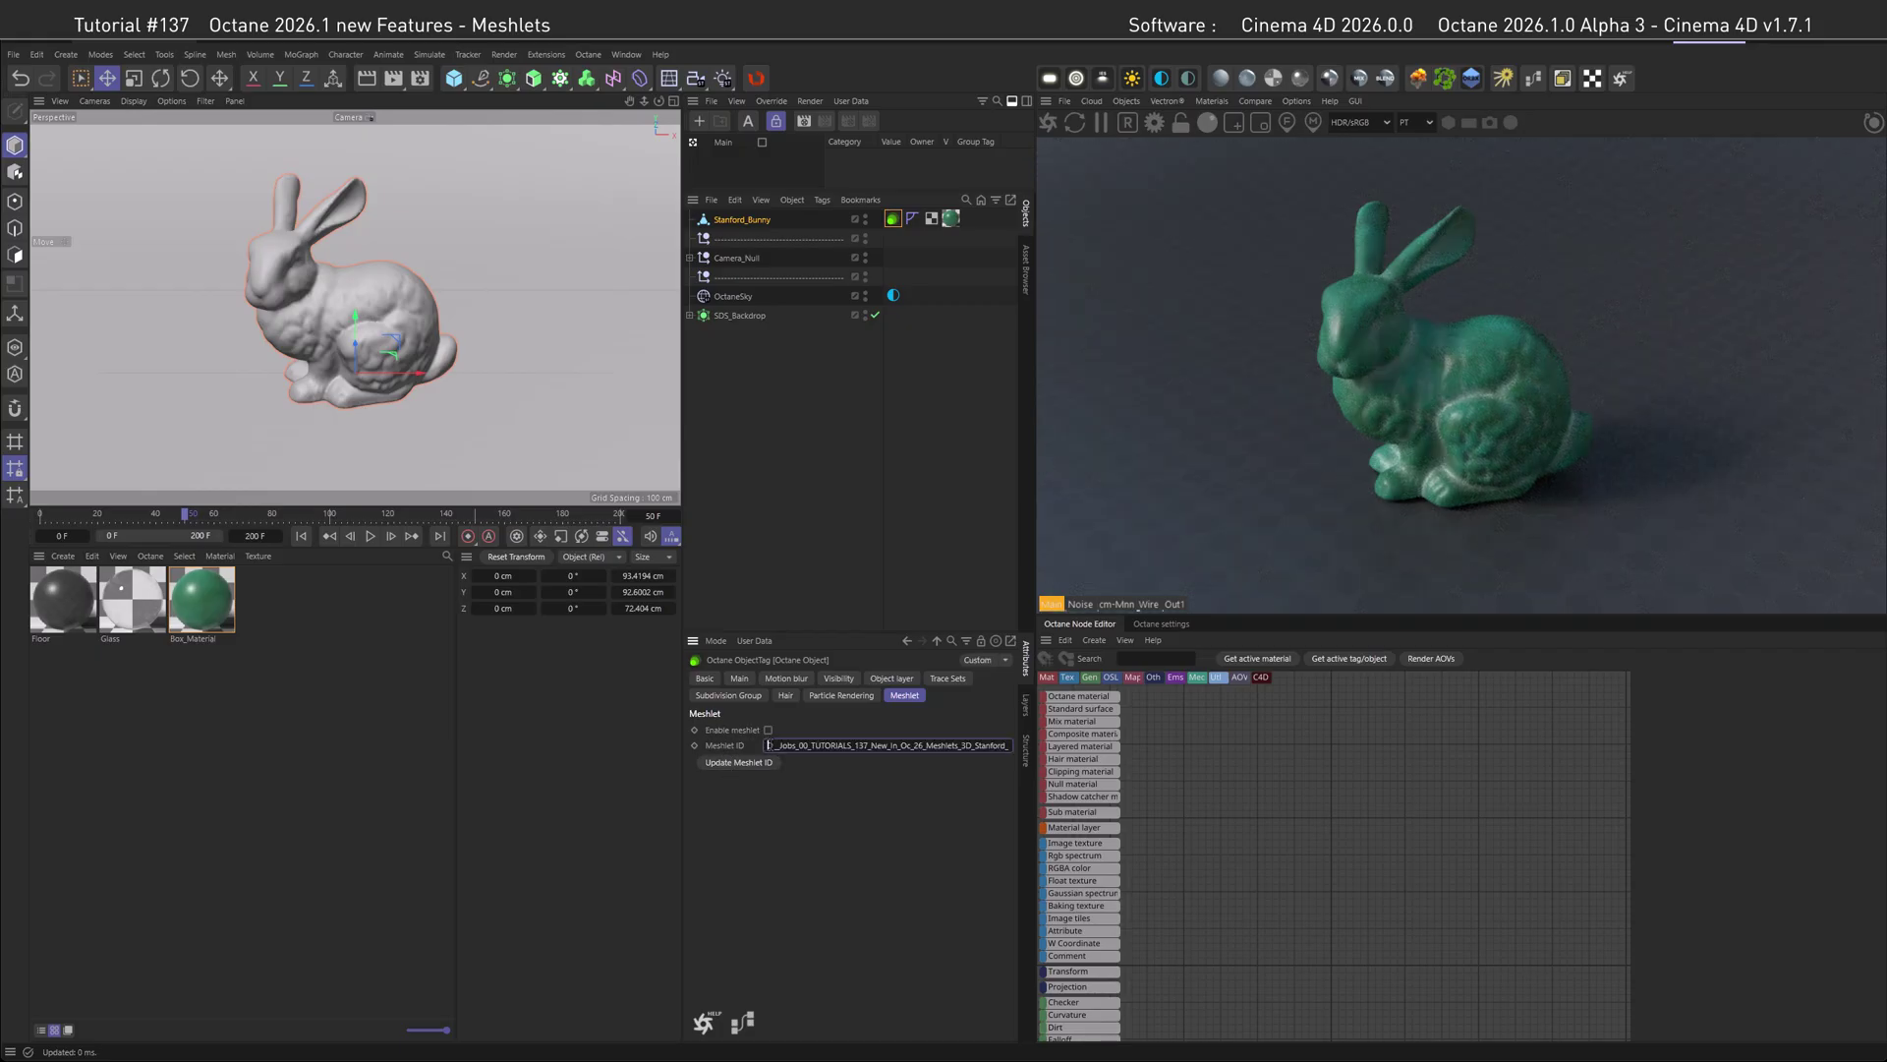
{"action": "left_click_drag", "start_coordinate": [771, 745], "coordinate": [1007, 745]}
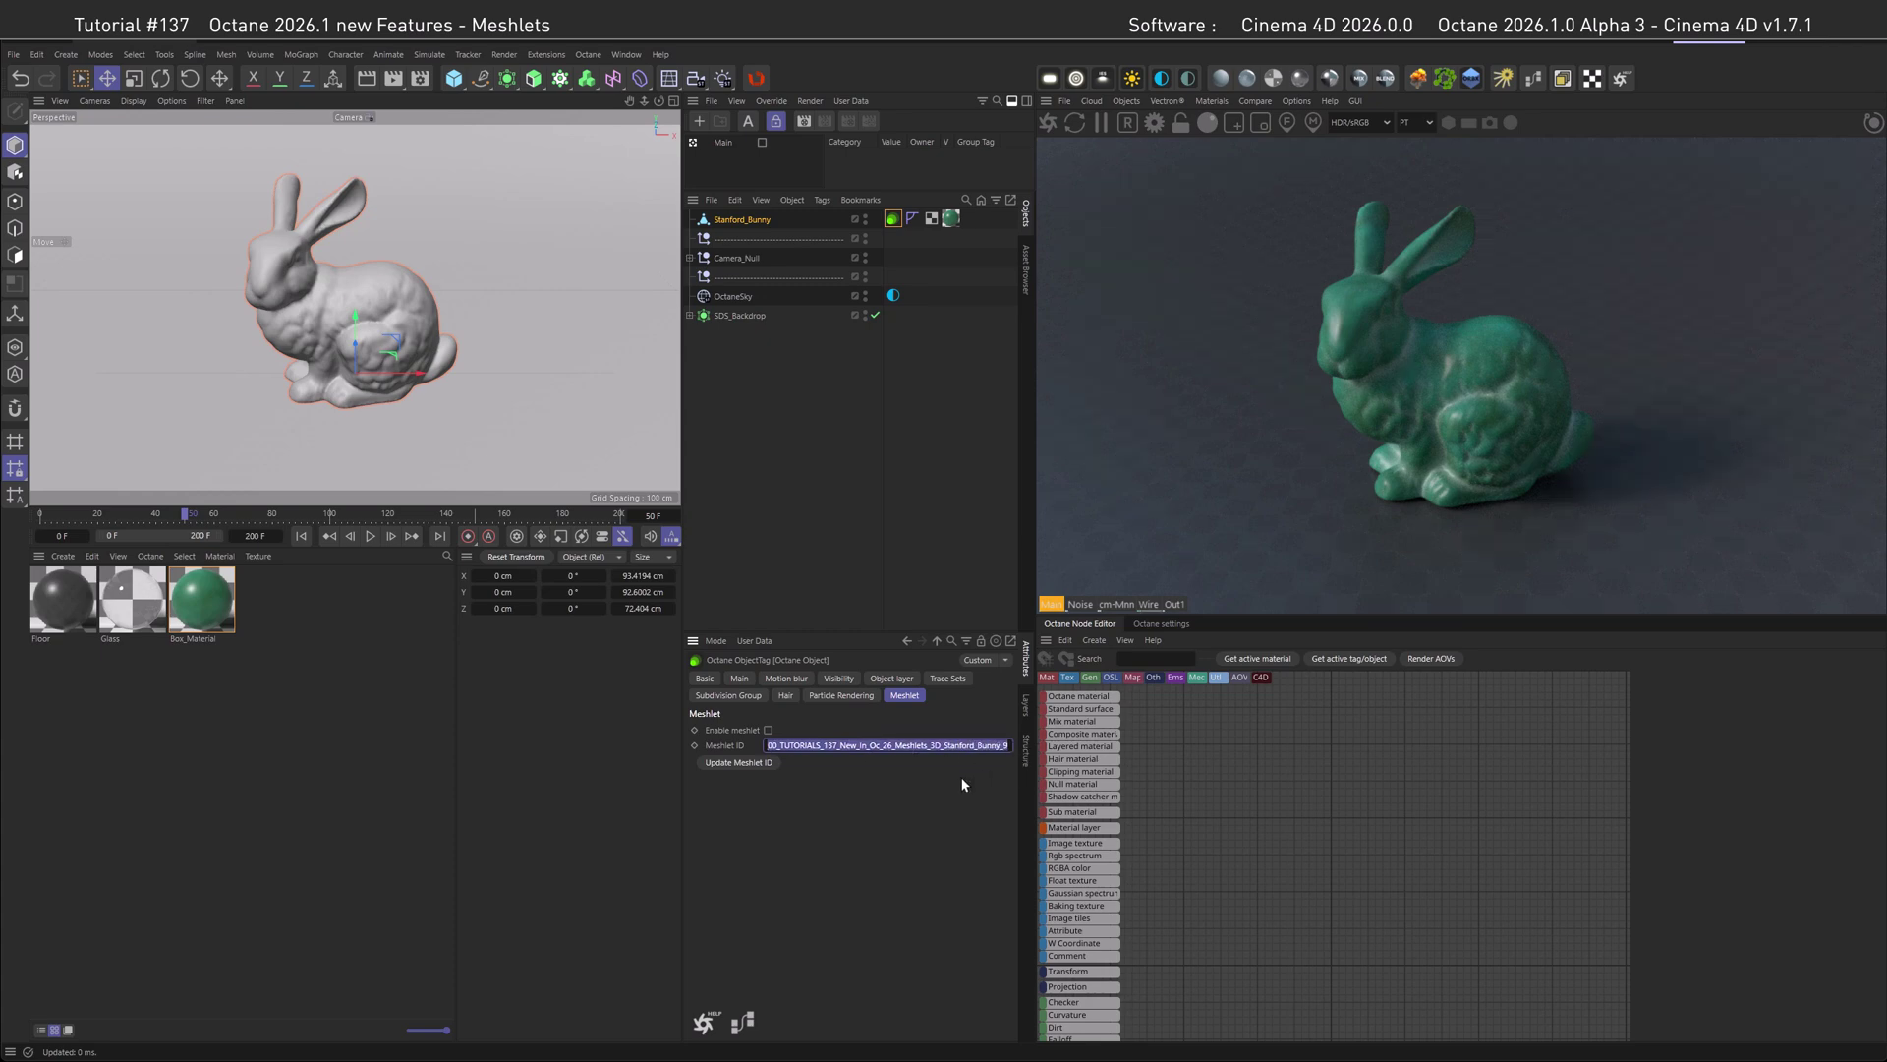
{"action": "key", "text": "BackSpace"}
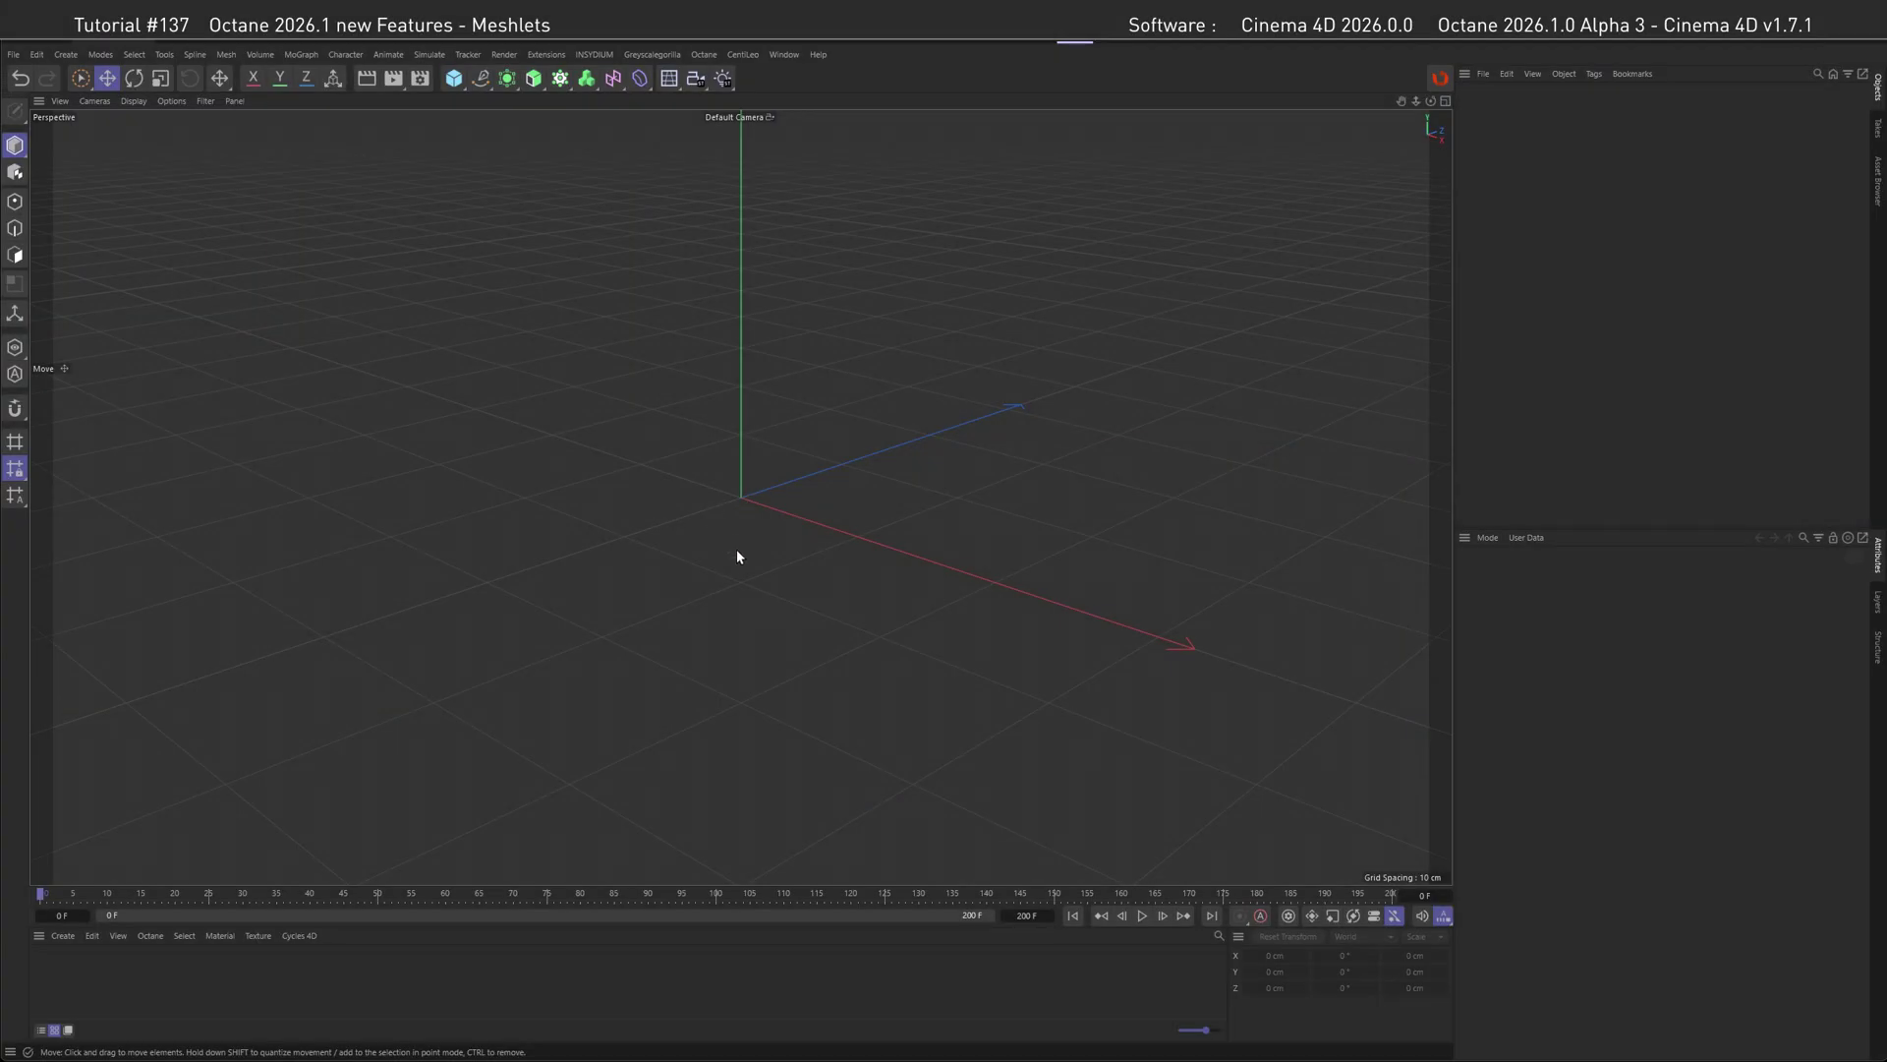
- Add a Cube and nest it under a Subdivision Surface
{"action": "left_click", "coordinate": [453, 77]}
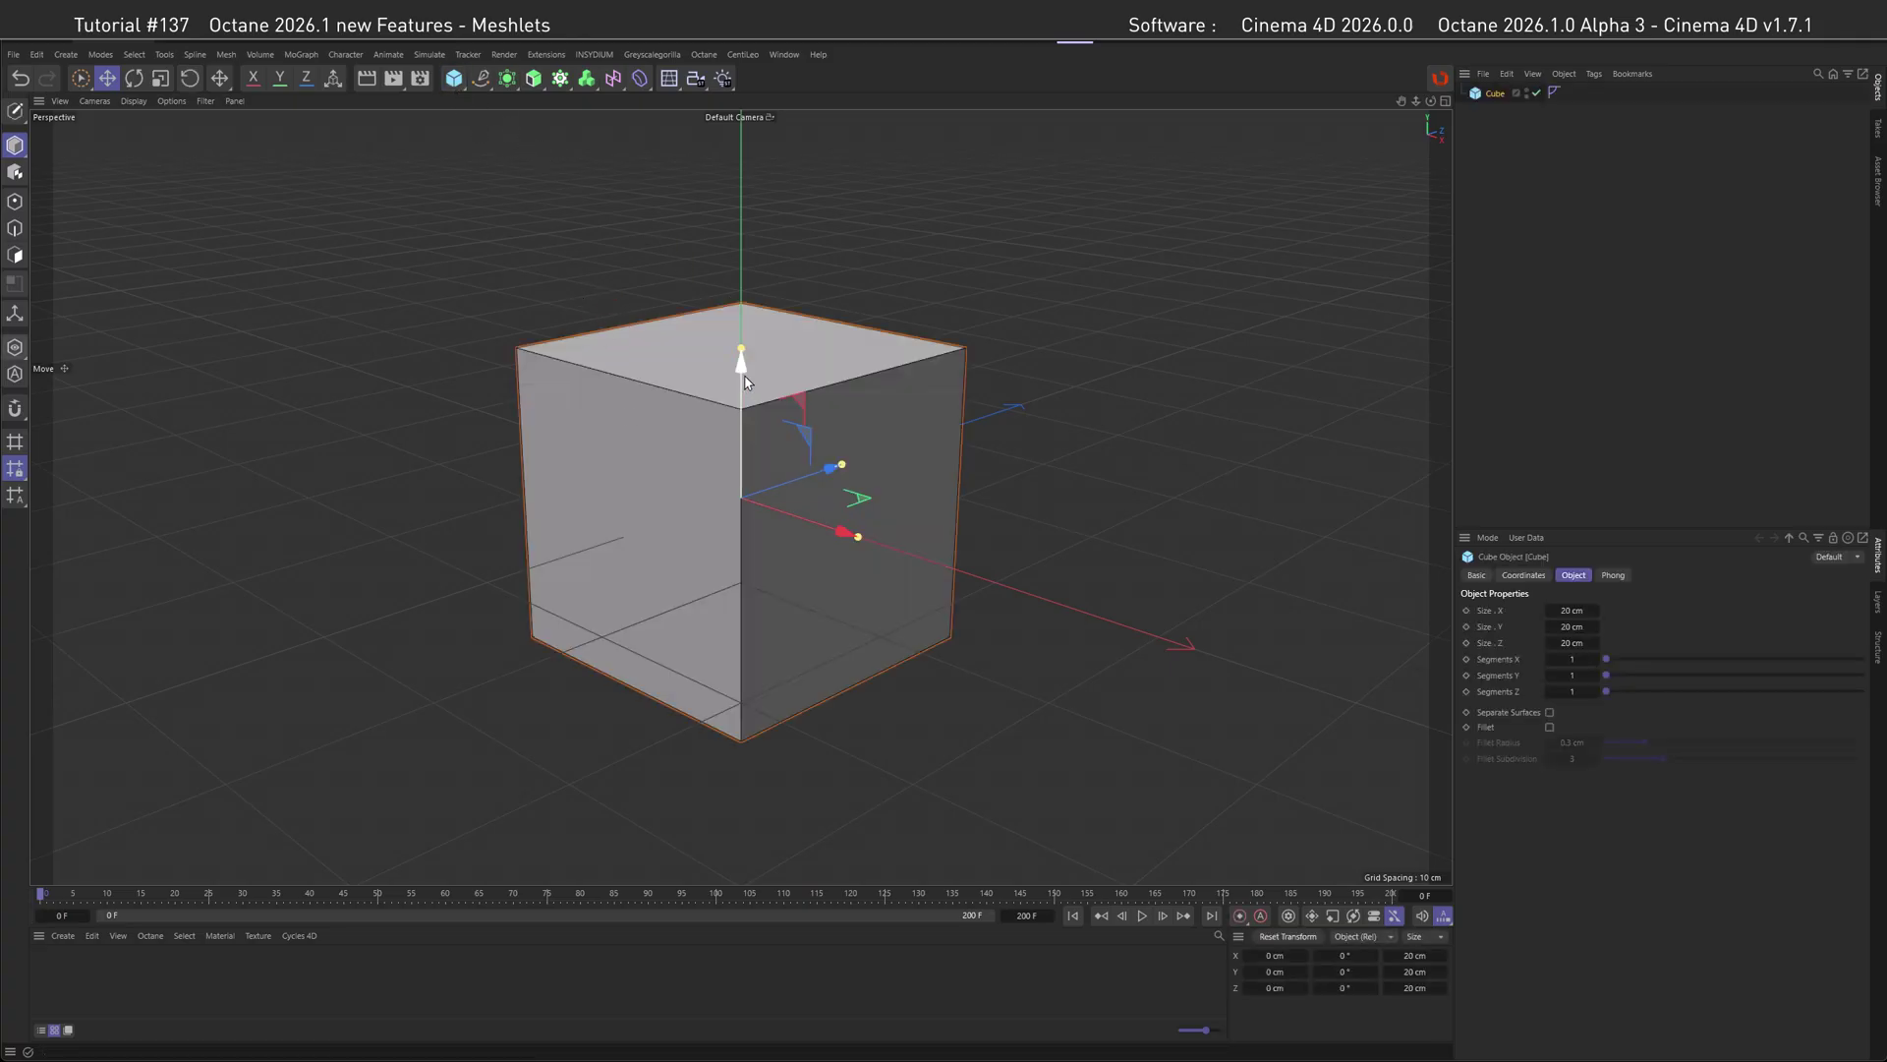
{"action": "left_click", "coordinate": [507, 79]}
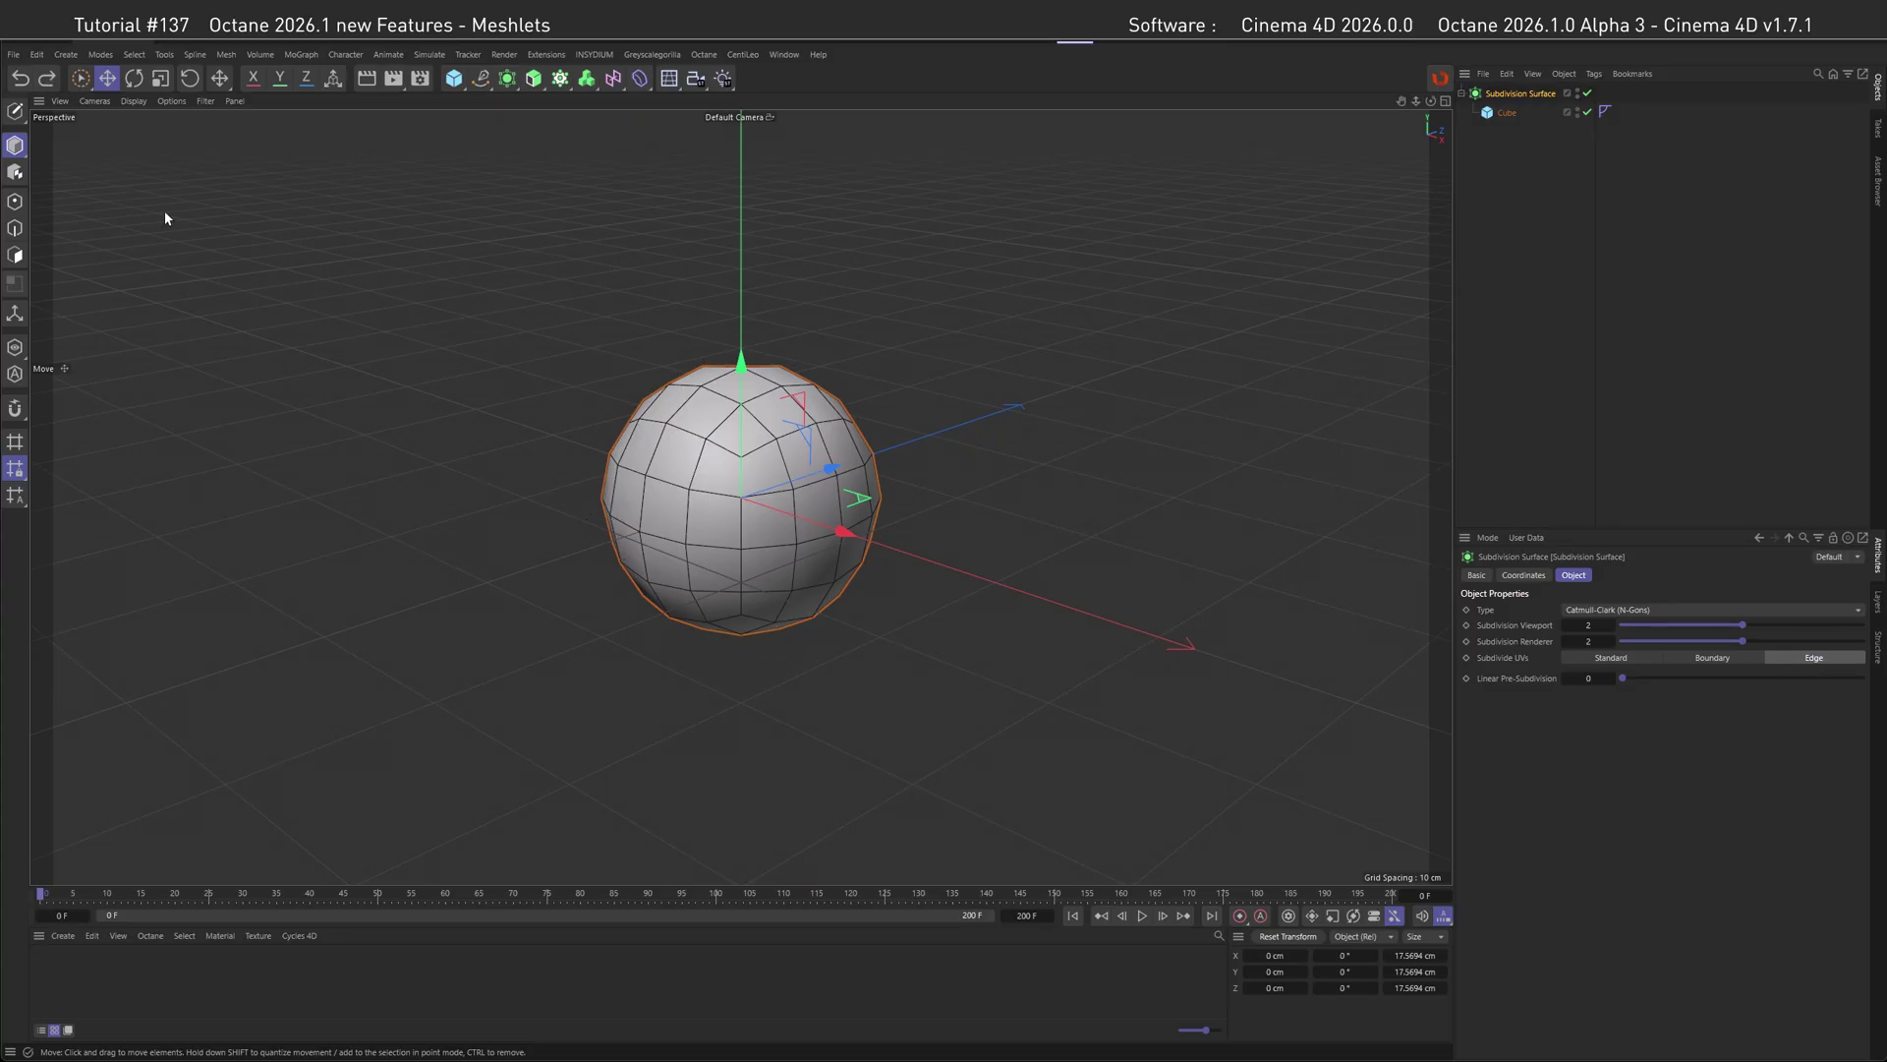
- Raise Subdivision Viewport from 2 to 4 and show the sphere in Gouraud Shading (Lines)
{"action": "left_click", "coordinate": [134, 100]}
{"action": "left_click", "coordinate": [140, 145]}
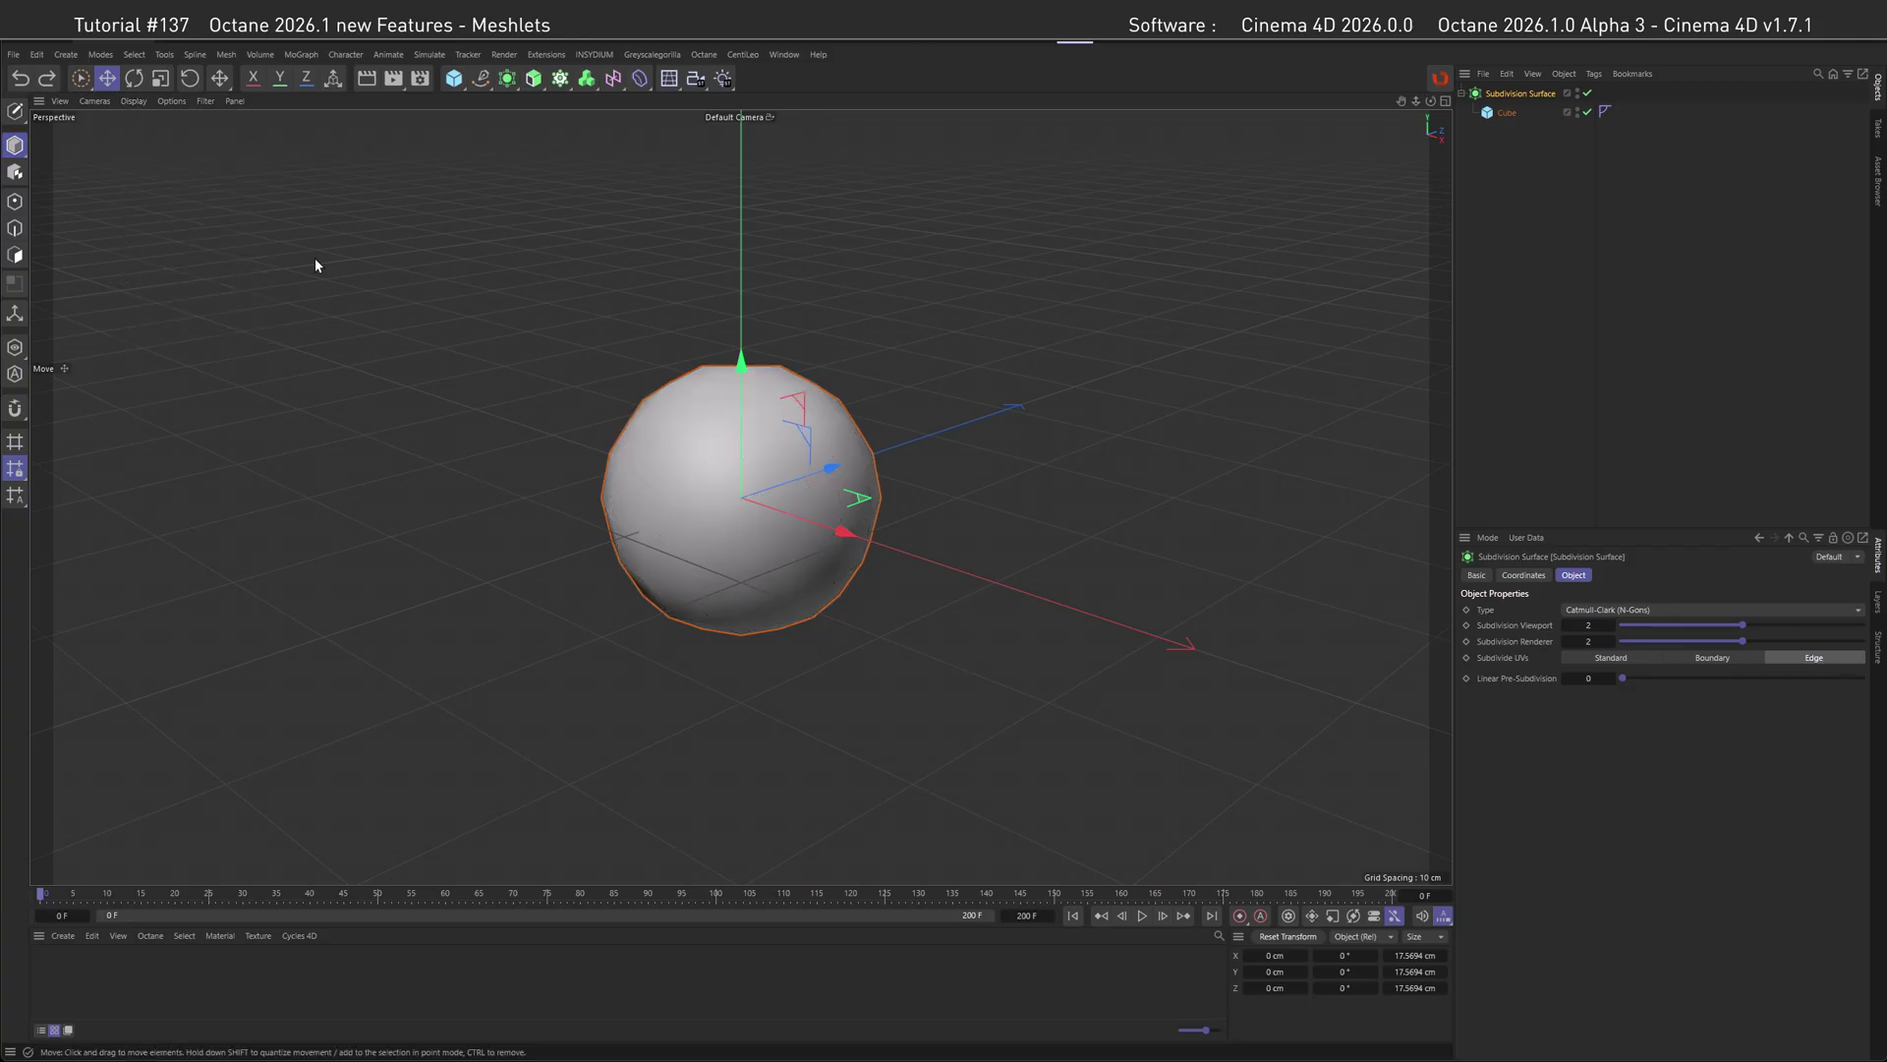
{"action": "left_click", "coordinate": [1613, 628]}
{"action": "left_click", "coordinate": [1613, 628]}
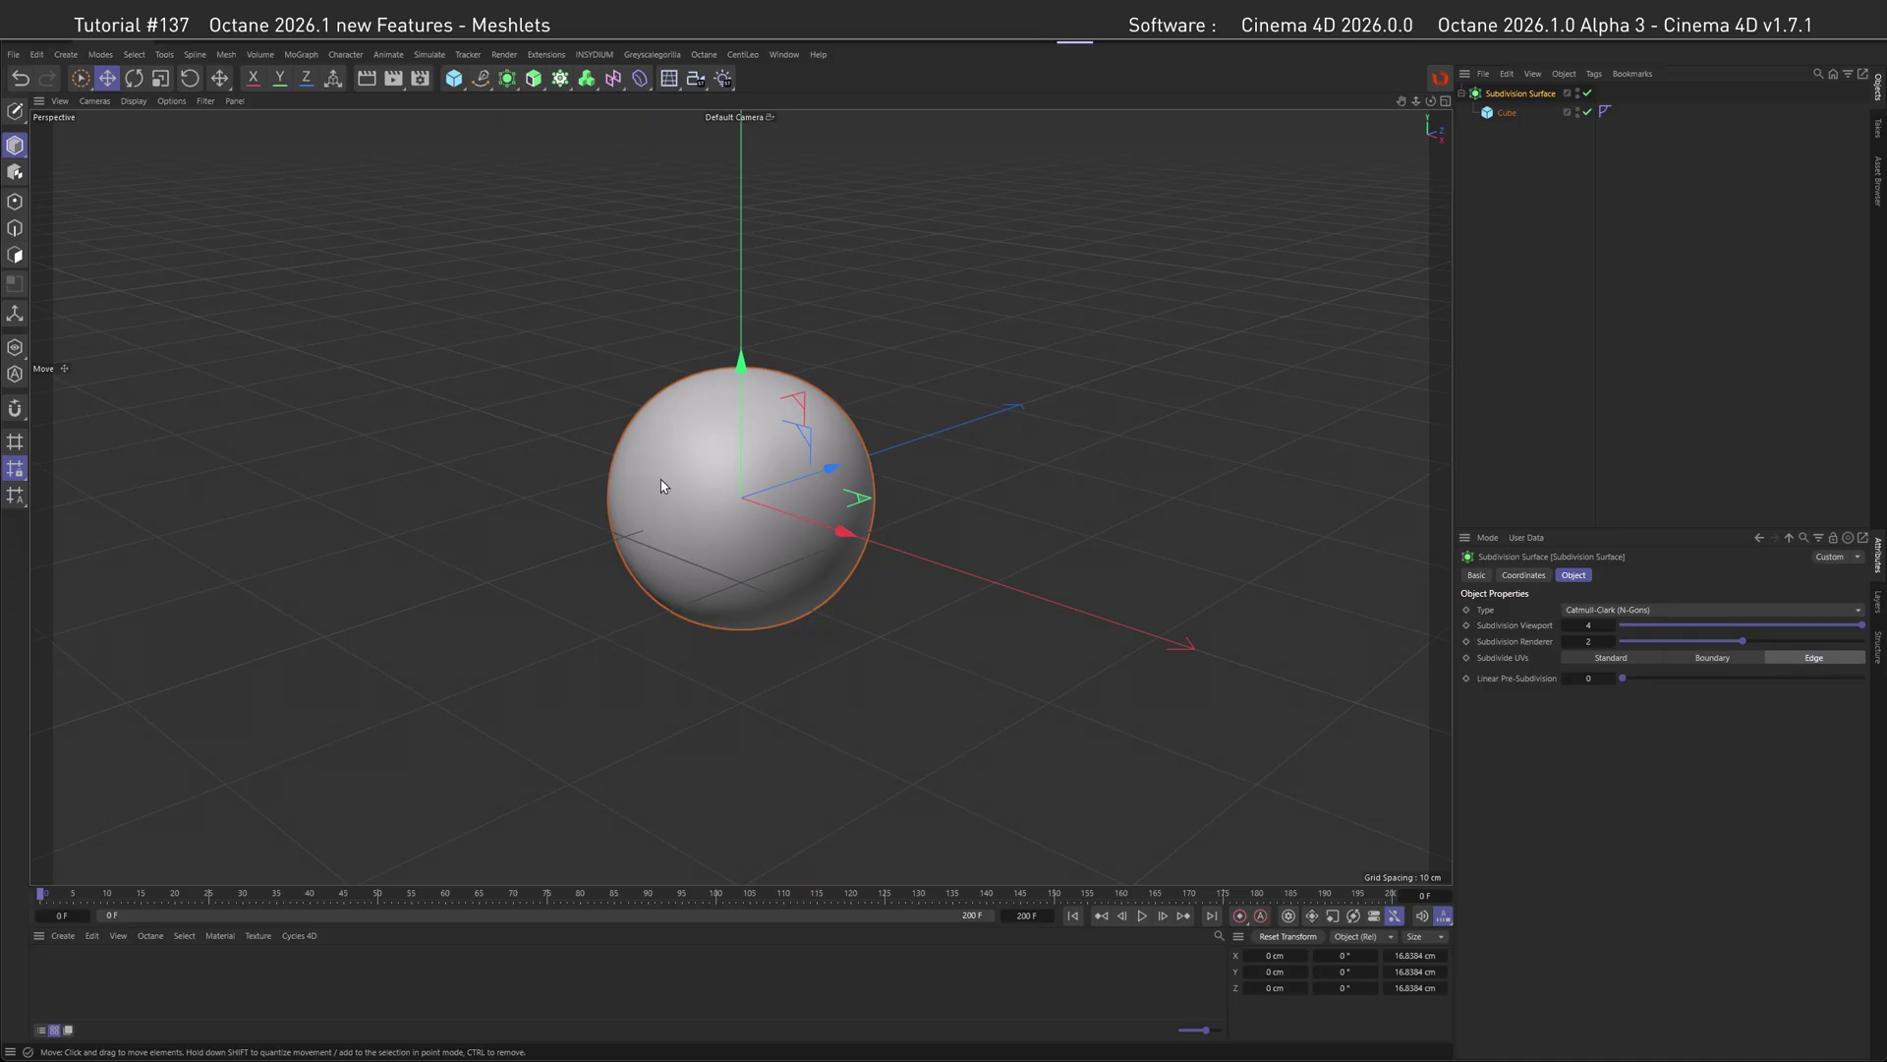
{"action": "left_click", "coordinate": [133, 101]}
{"action": "left_click", "coordinate": [167, 151]}
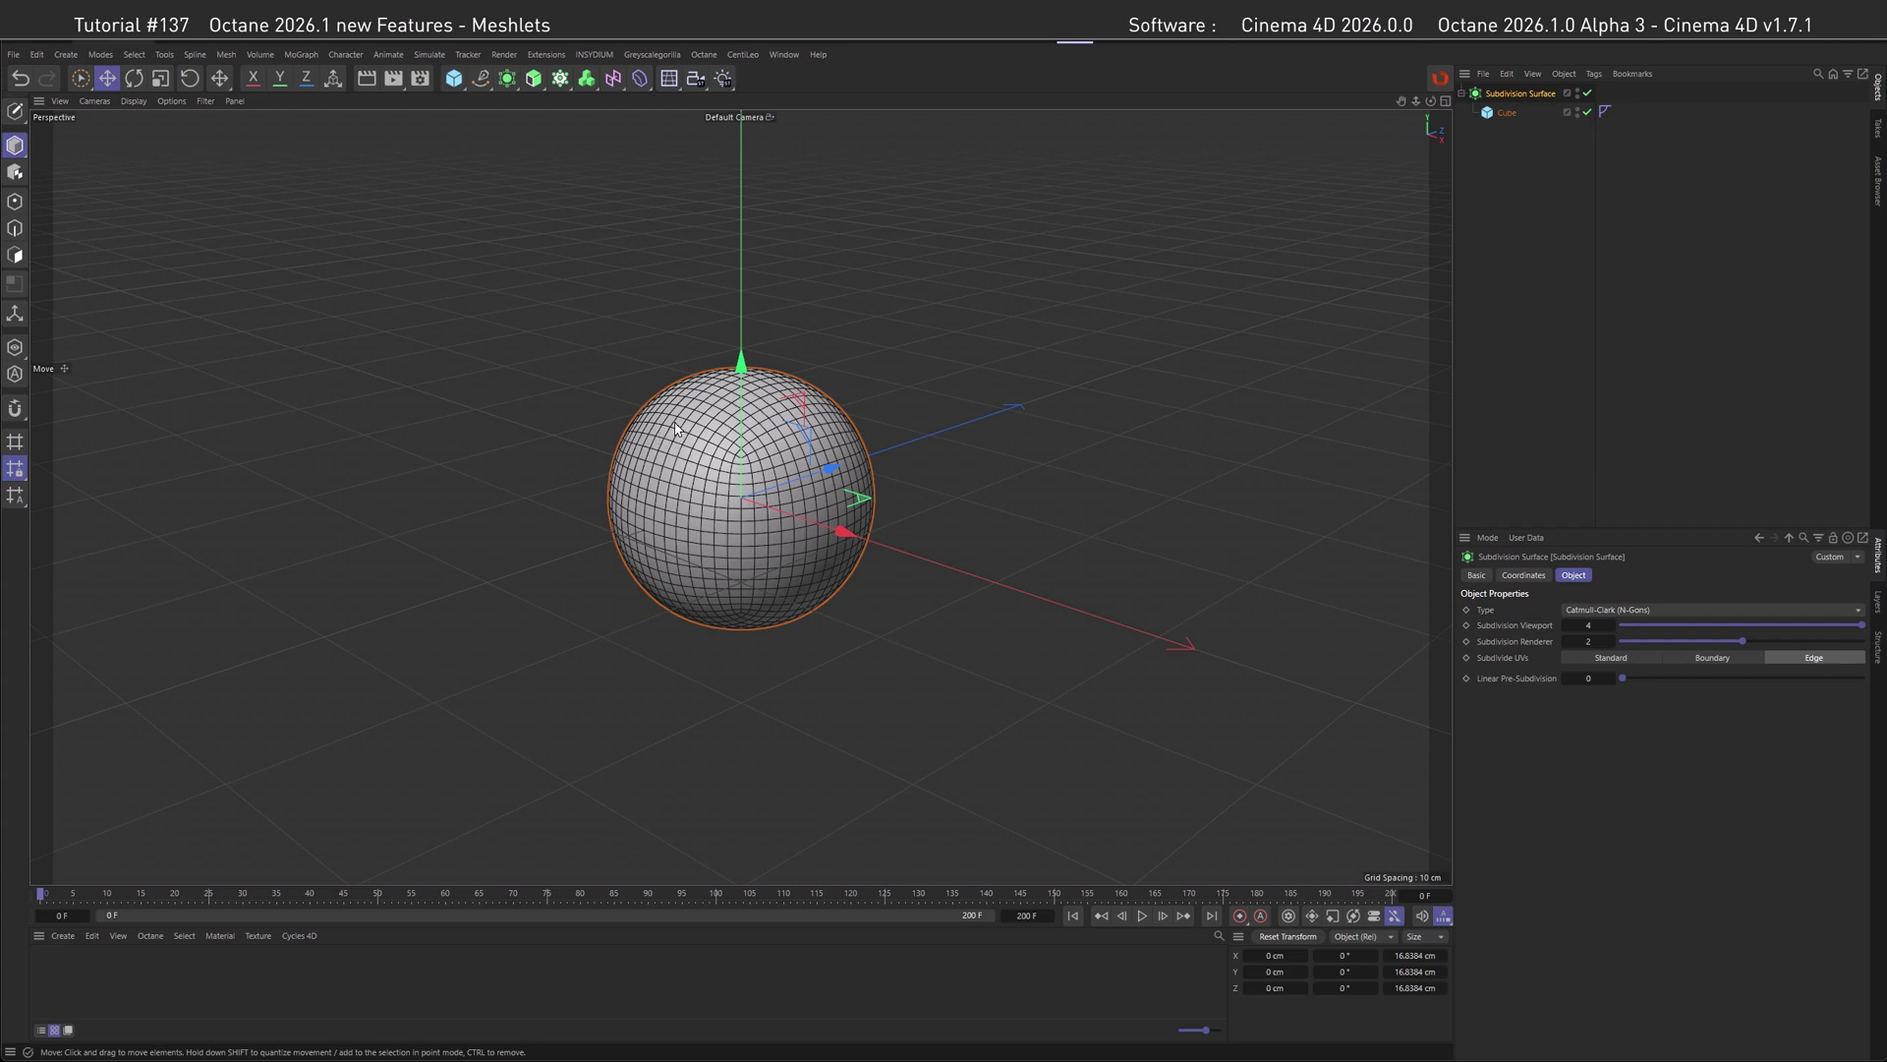
- Inspect the sphere from above, hiding and then restoring its wireframe lines
{"action": "left_click_drag", "start_coordinate": [675, 430], "coordinate": [674, 478], "text": "alt"}
{"action": "scroll", "coordinate": [668, 462], "scroll_direction": "up", "scroll_amount": 5}
{"action": "scroll", "coordinate": [927, 411], "scroll_direction": "up", "scroll_amount": 5}
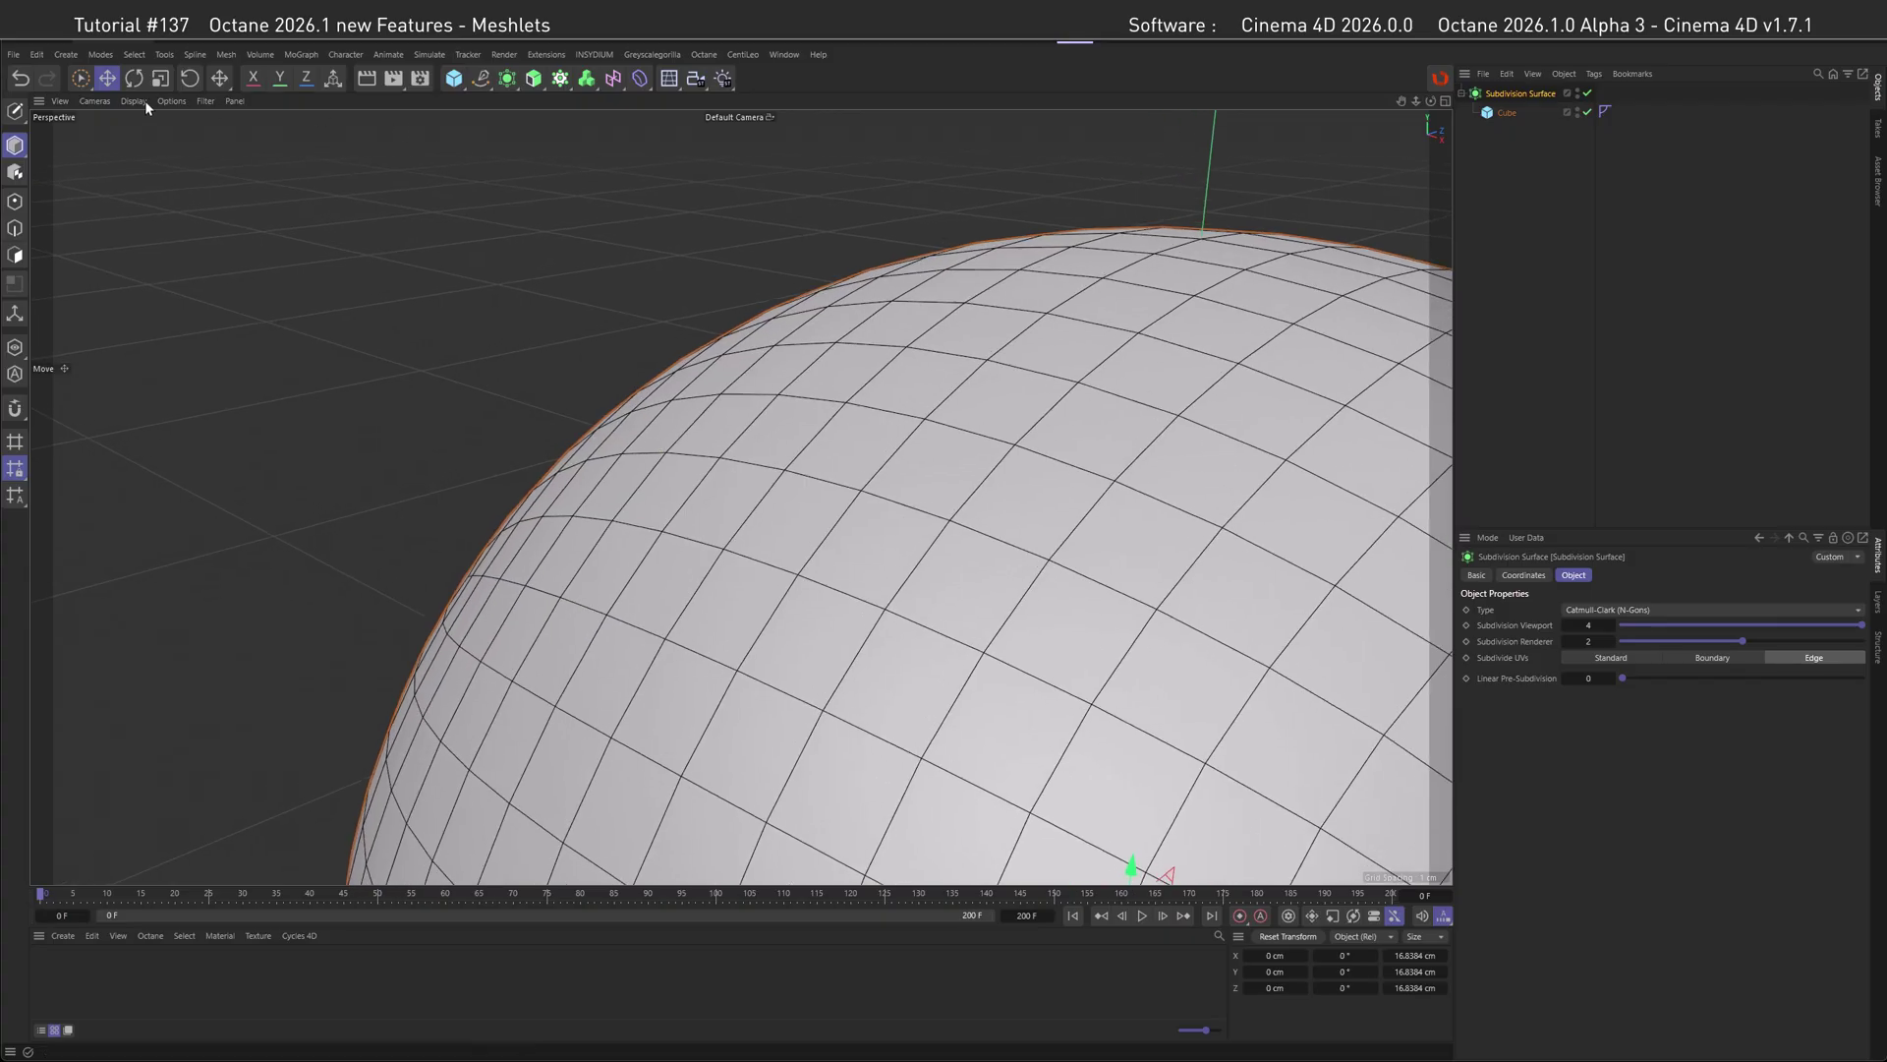
{"action": "left_click", "coordinate": [138, 101]}
{"action": "left_click", "coordinate": [169, 145]}
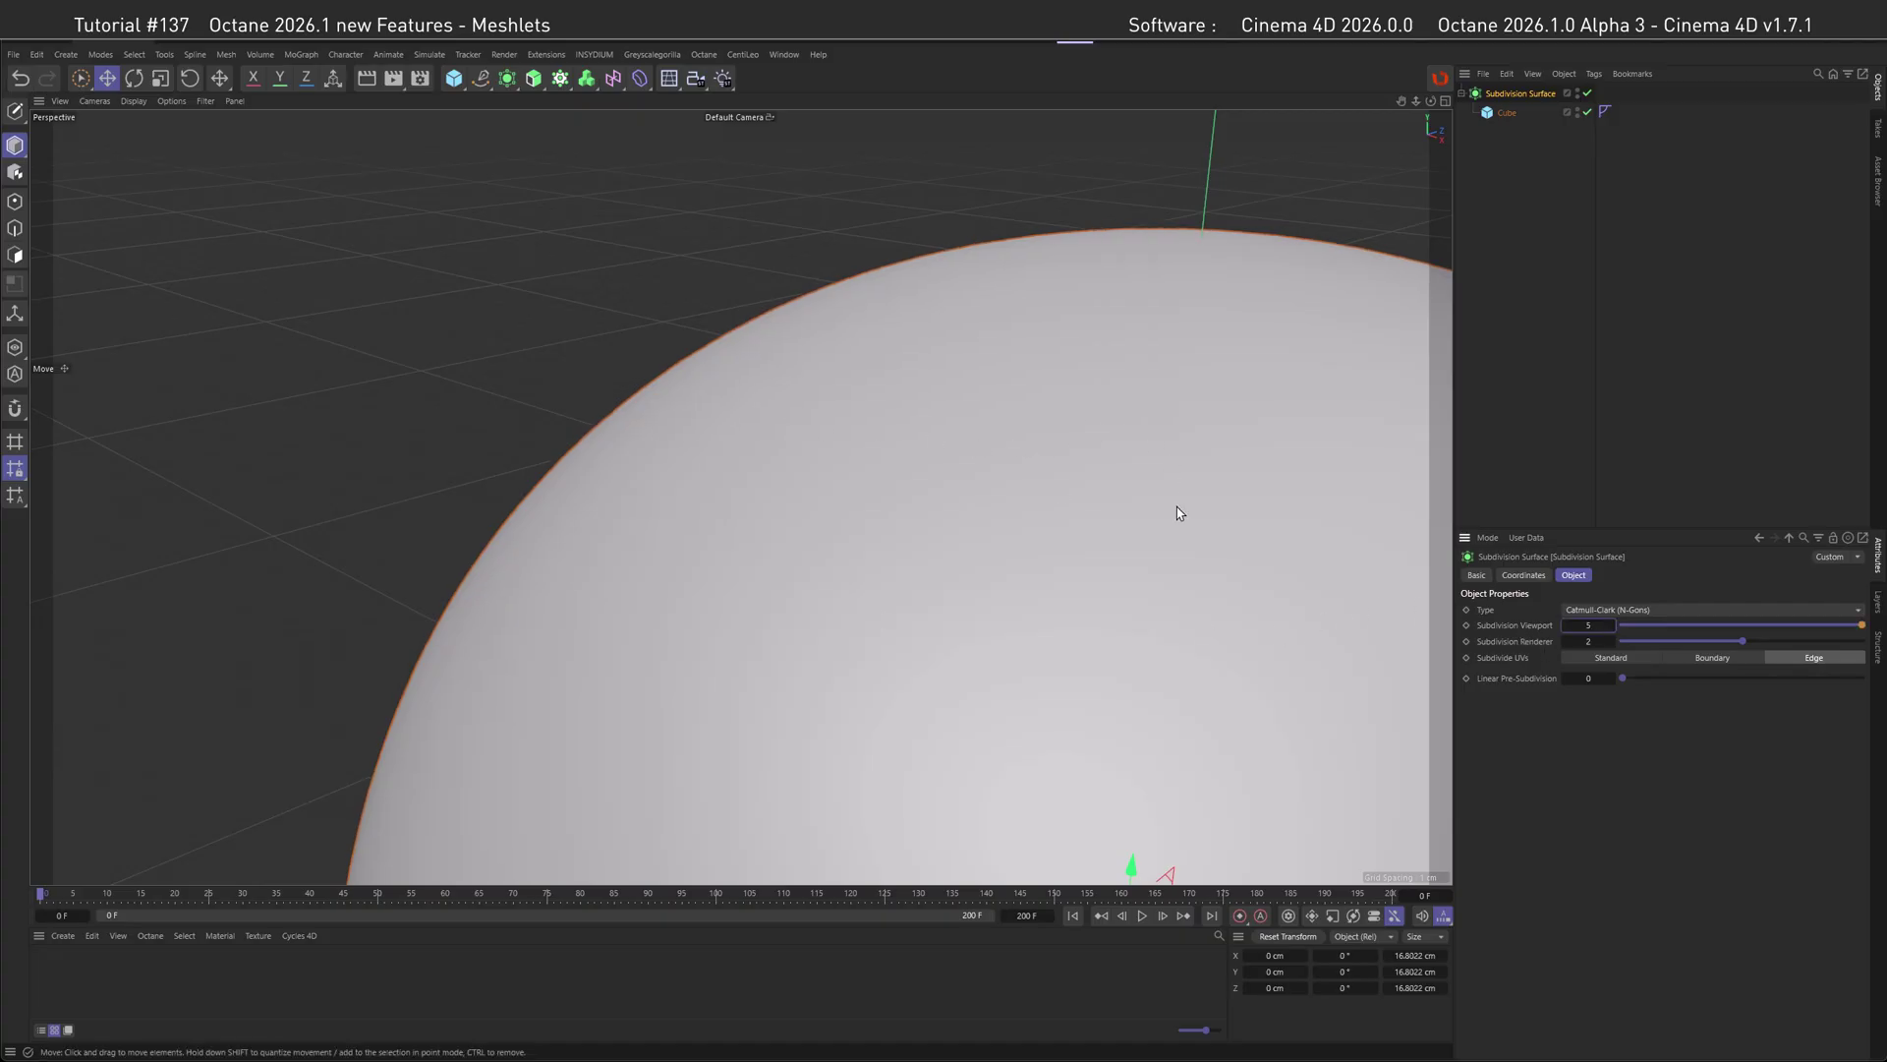
{"action": "scroll", "coordinate": [1179, 508], "scroll_direction": "down", "scroll_amount": 8}
{"action": "scroll", "coordinate": [914, 535], "scroll_direction": "down", "scroll_amount": 3}
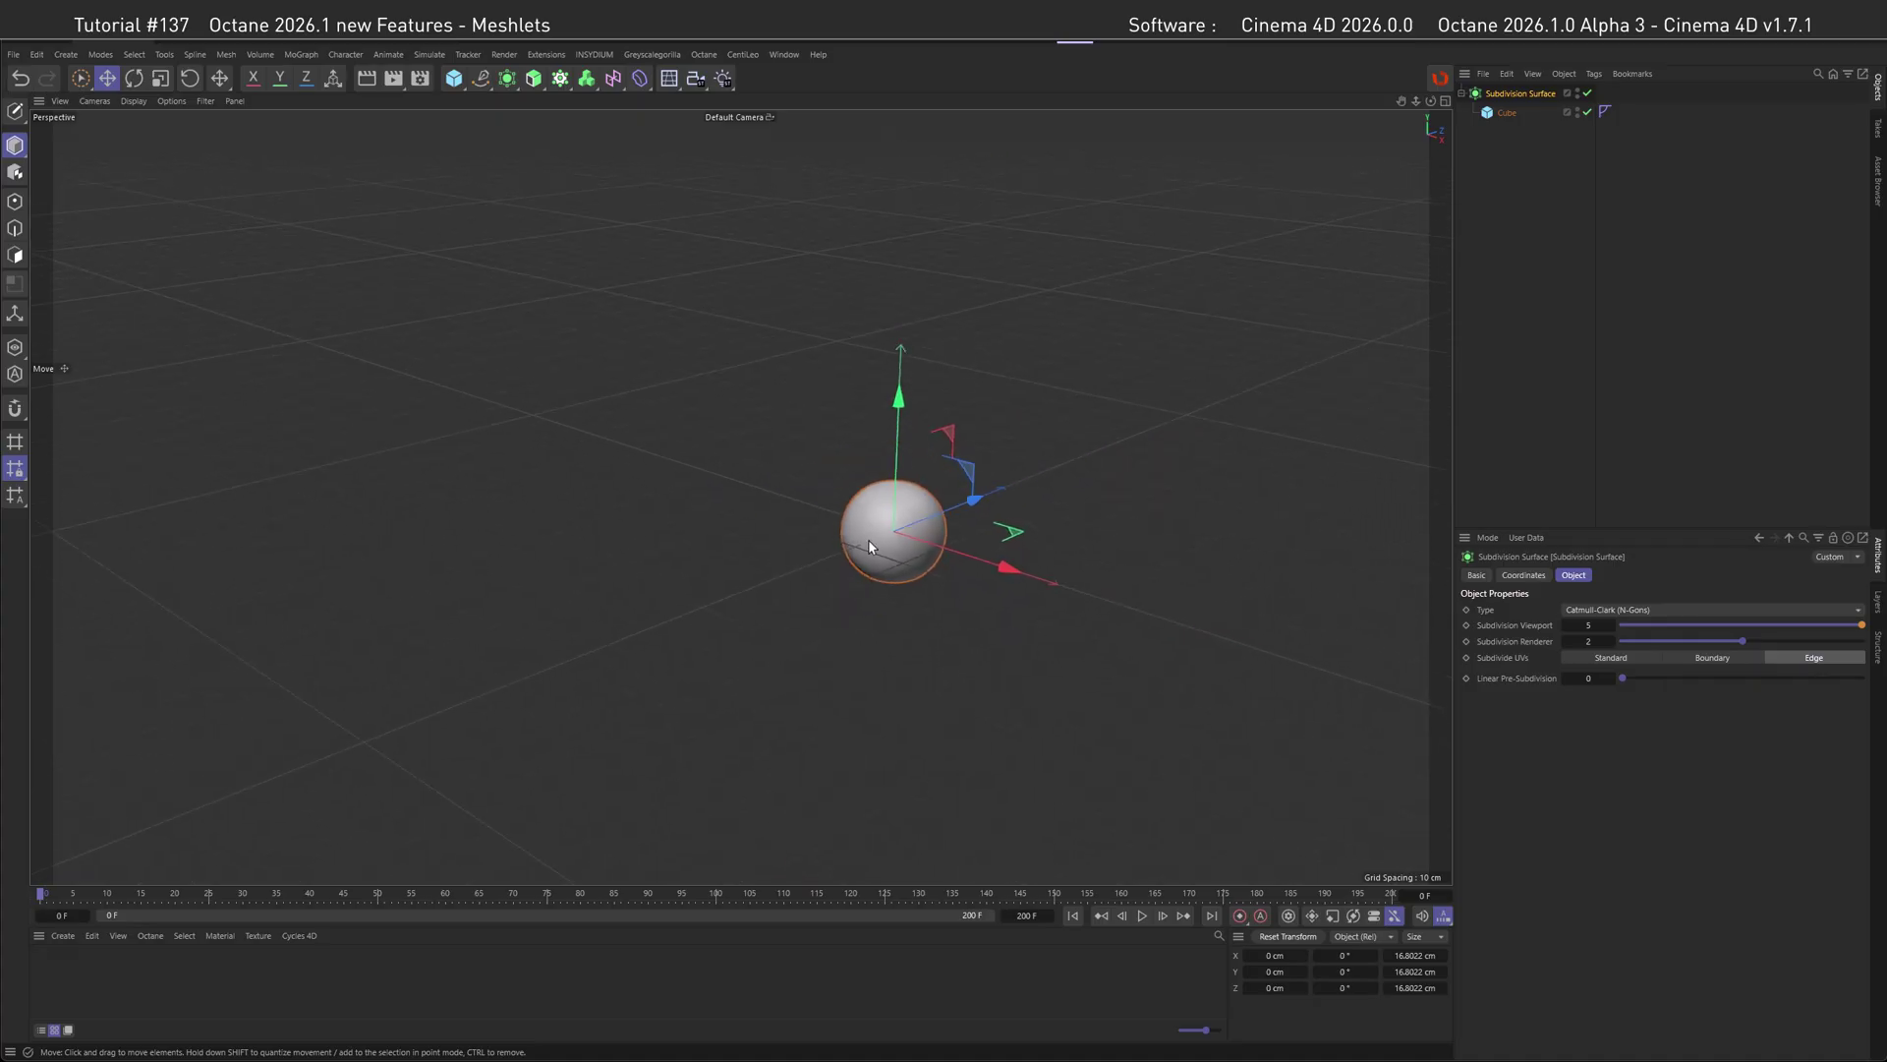
{"action": "left_click", "coordinate": [133, 101]}
{"action": "left_click", "coordinate": [162, 156]}
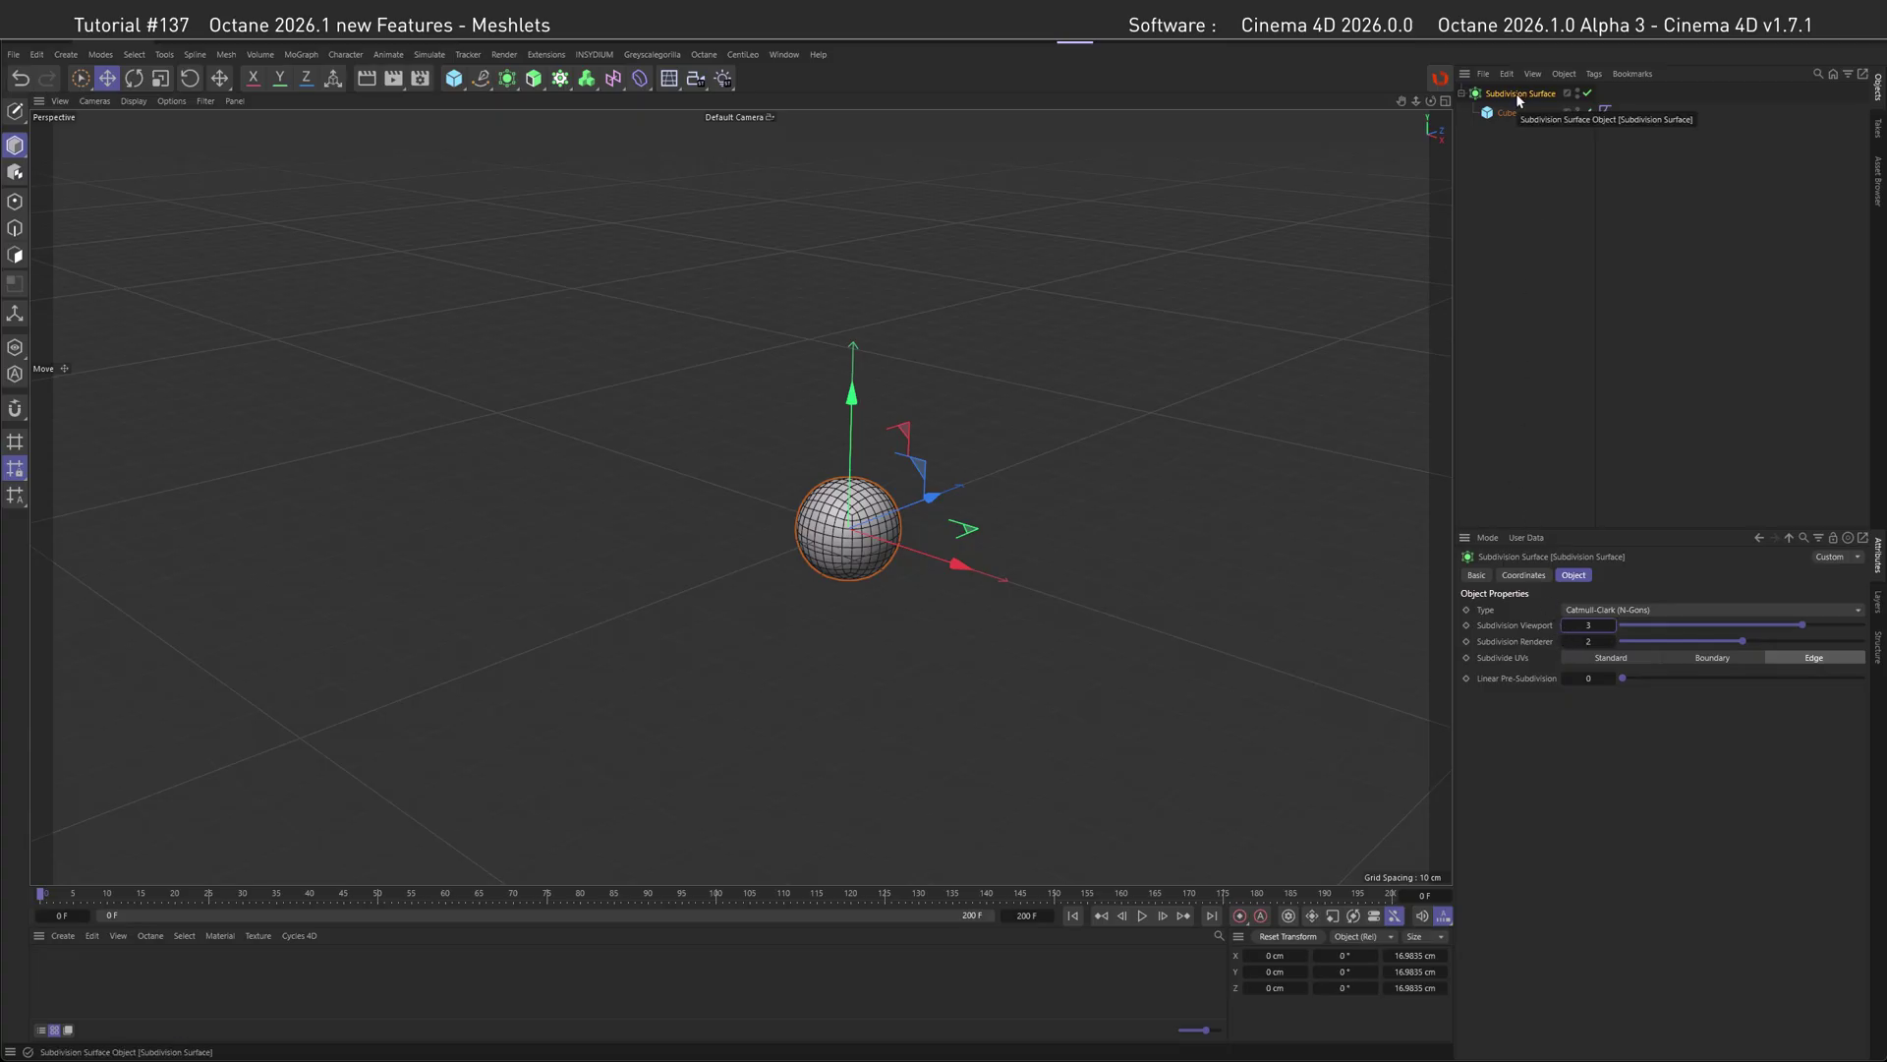
- Drop viewport subdivision to 0 to reveal the cube, then raise it back to 4
{"action": "left_click_drag", "start_coordinate": [1635, 624], "coordinate": [1579, 623]}
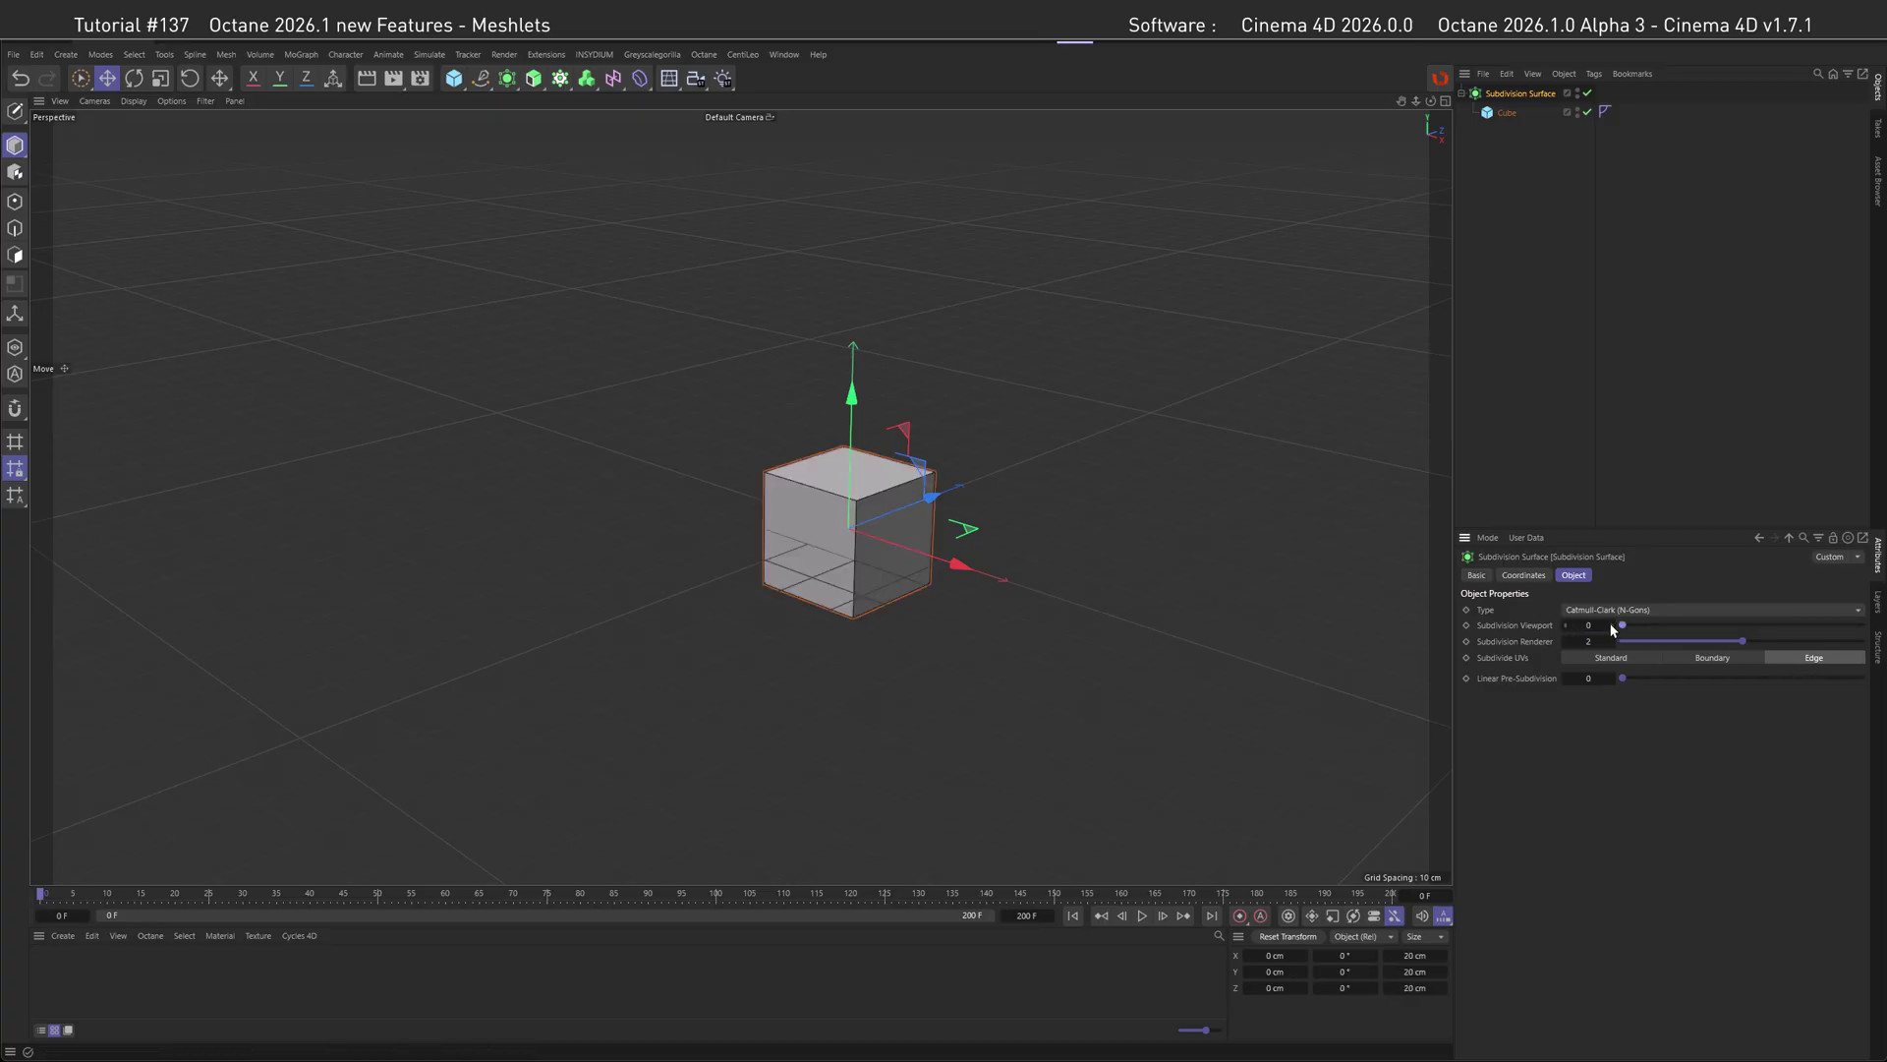
{"action": "left_click", "coordinate": [1611, 623]}
{"action": "left_click", "coordinate": [1611, 623]}
{"action": "left_click", "coordinate": [1611, 623]}
{"action": "left_click", "coordinate": [1611, 624]}
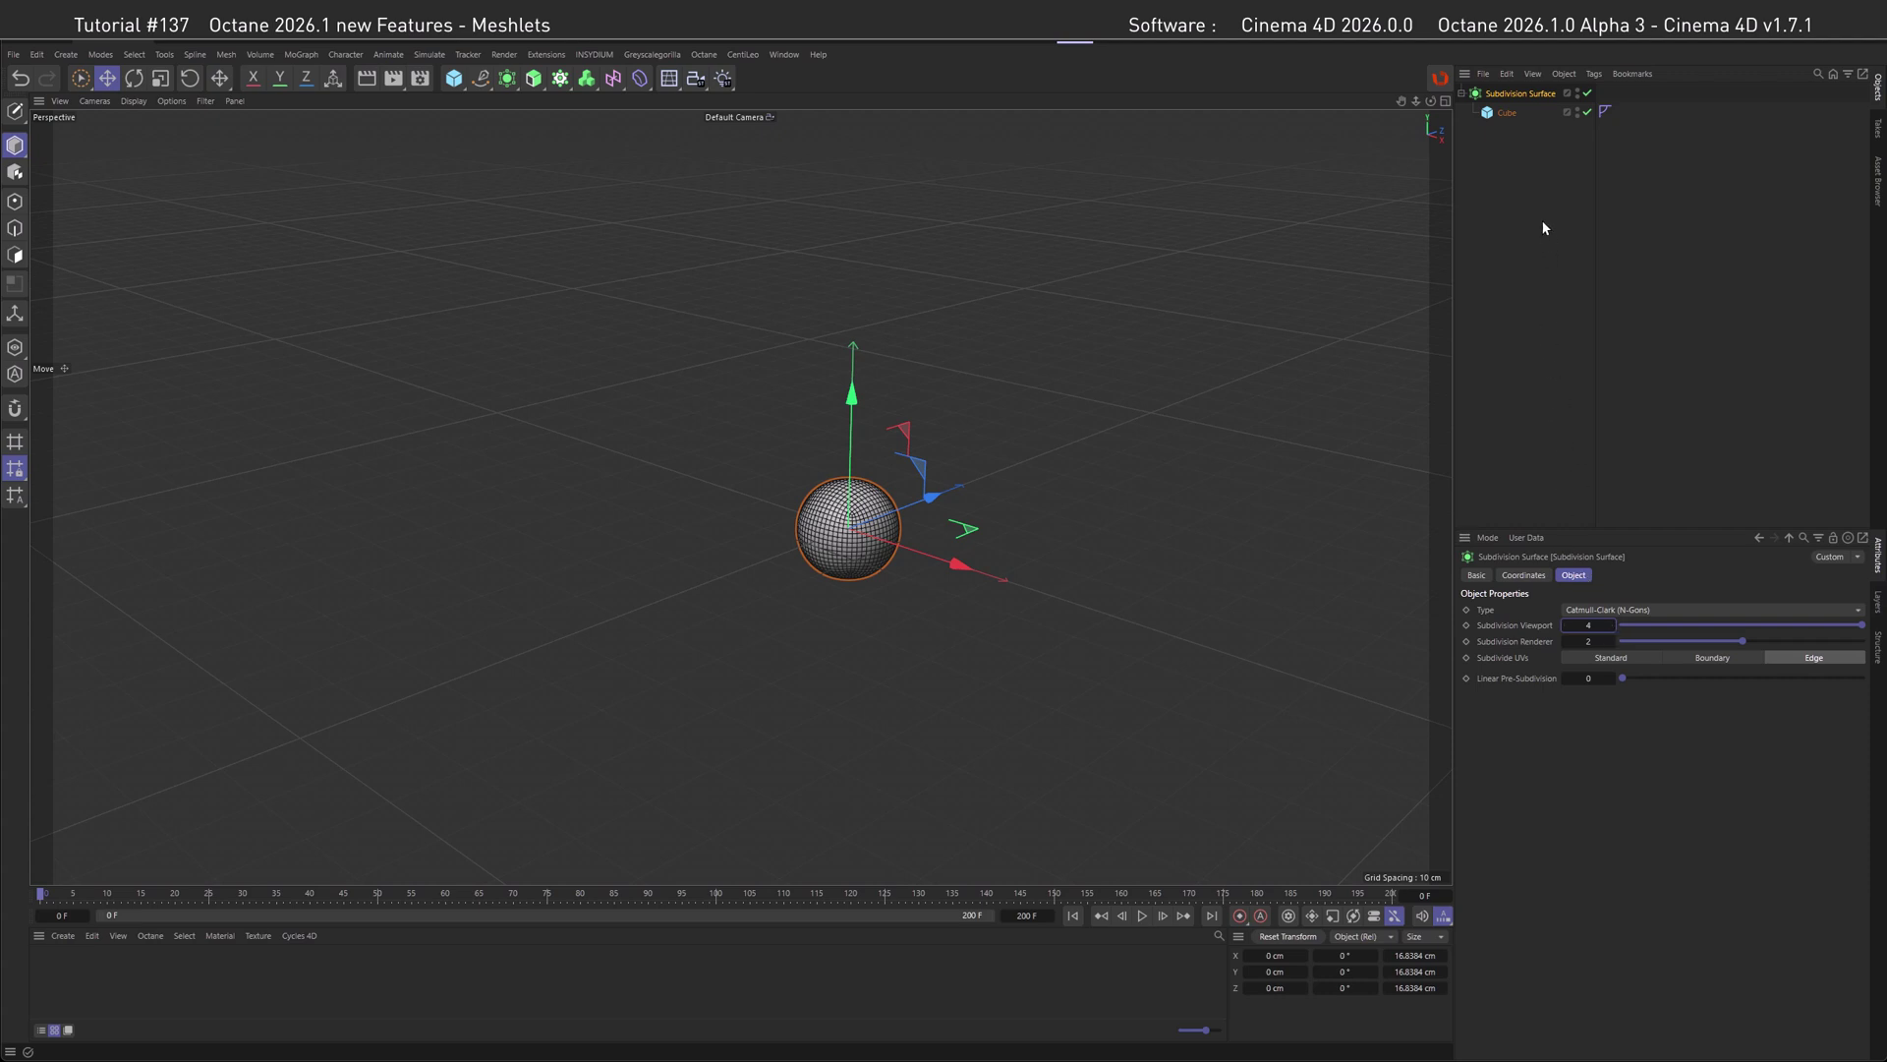
- Paste the Stanford bunny with Ctrl+V and orbit around its dense triangle mesh
{"action": "key", "text": "ctrl+v"}
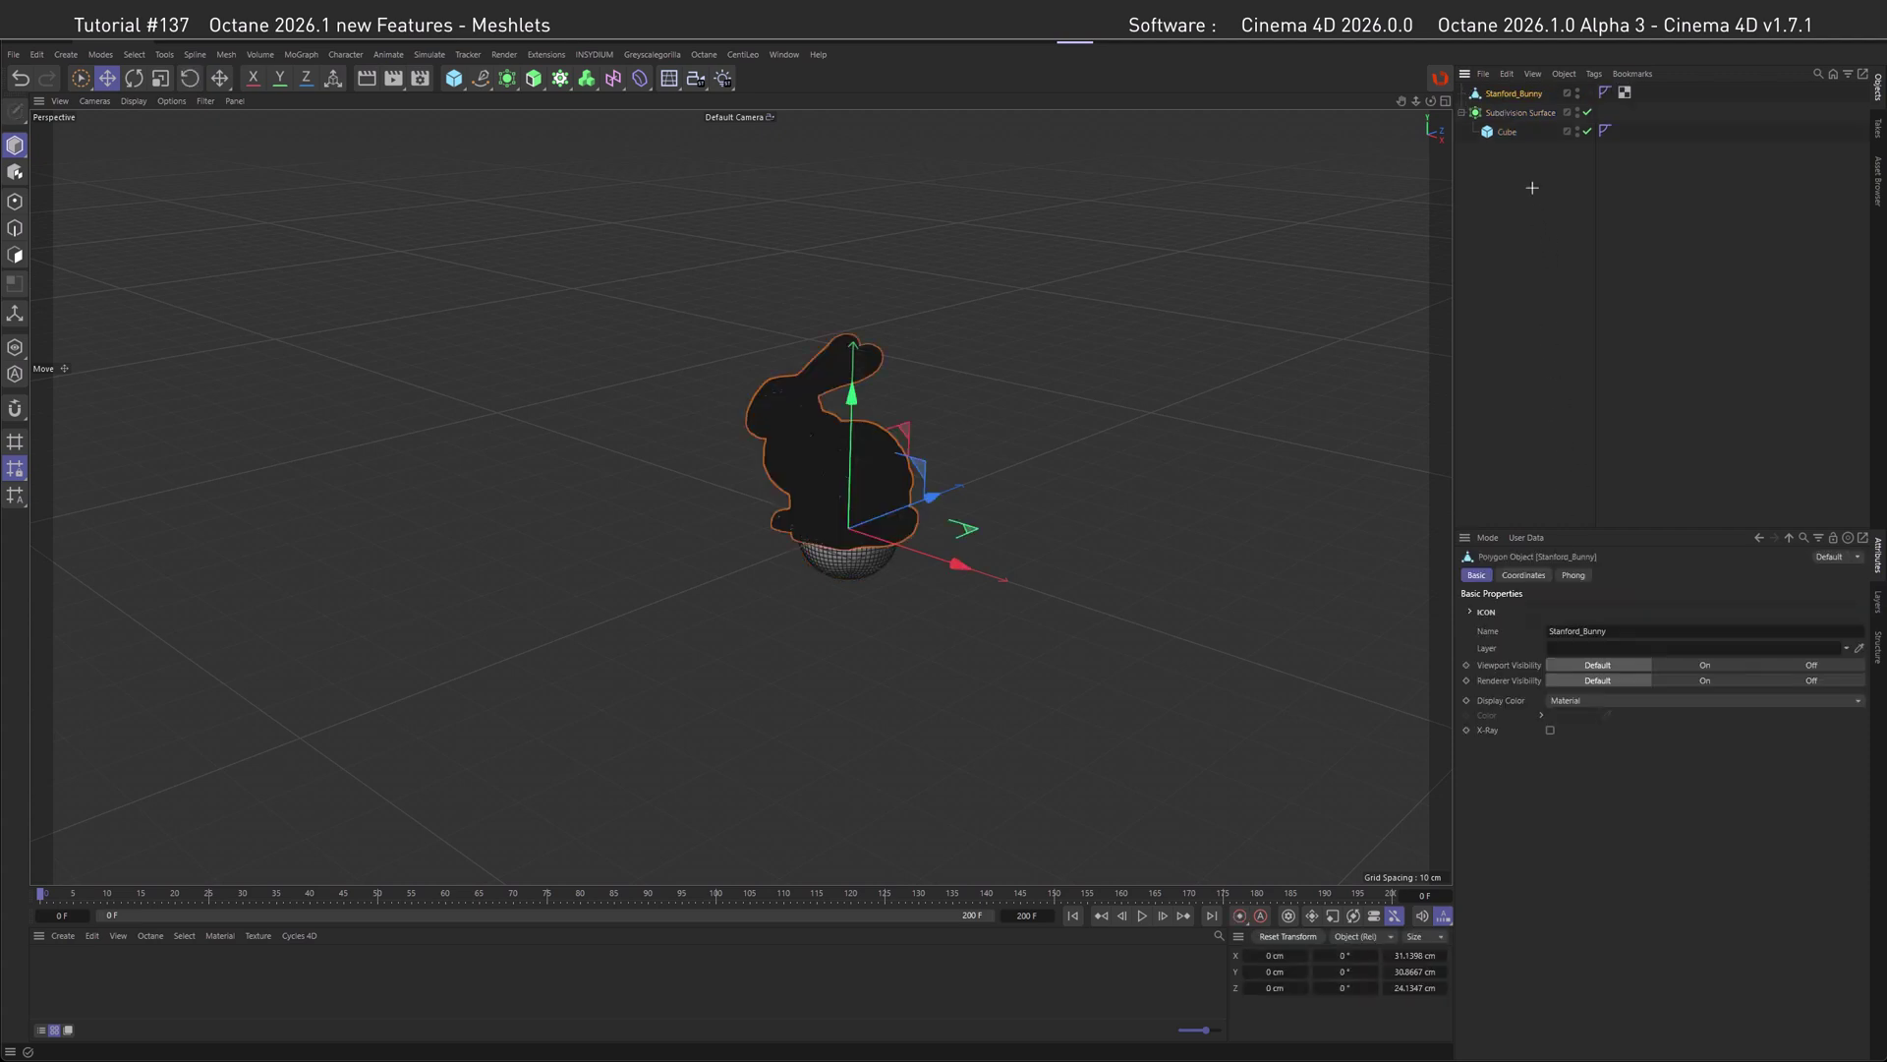
{"action": "scroll", "coordinate": [832, 454], "scroll_direction": "up", "scroll_amount": 6}
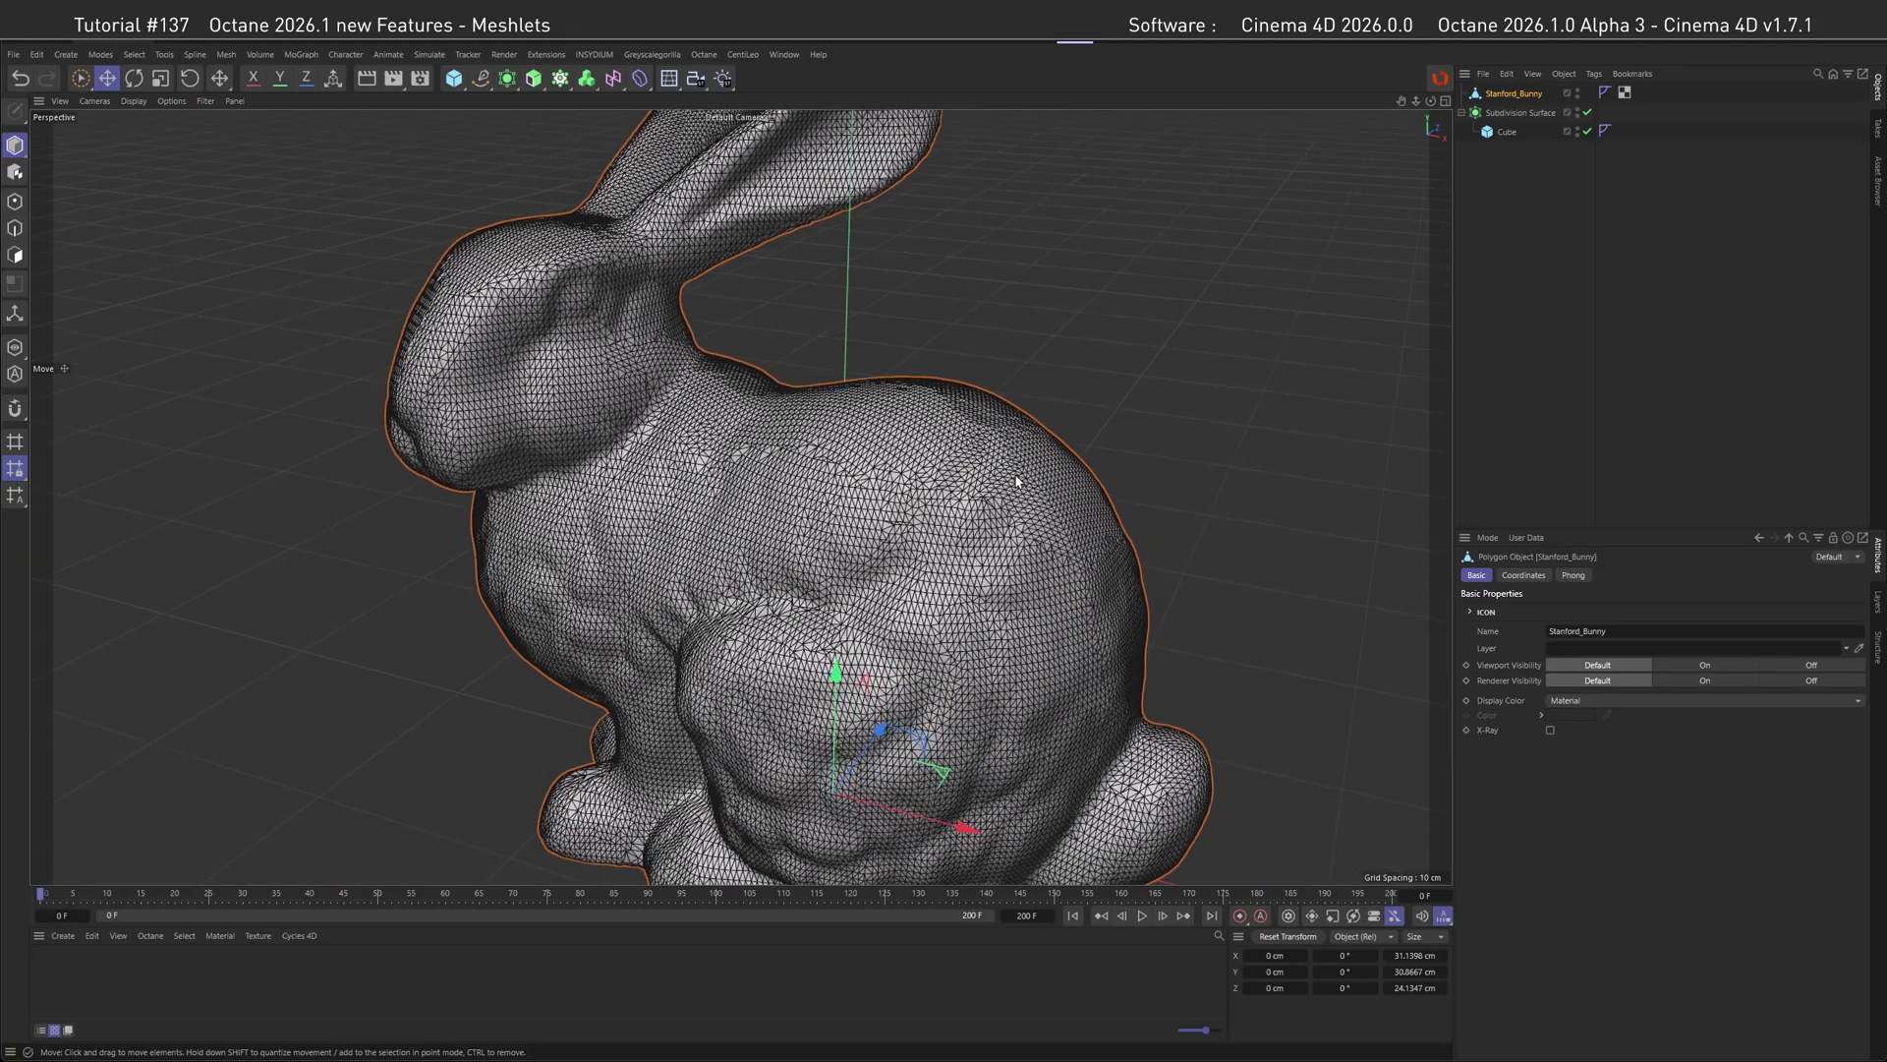
{"action": "left_click_drag", "start_coordinate": [1017, 482], "coordinate": [1007, 493], "text": "alt"}
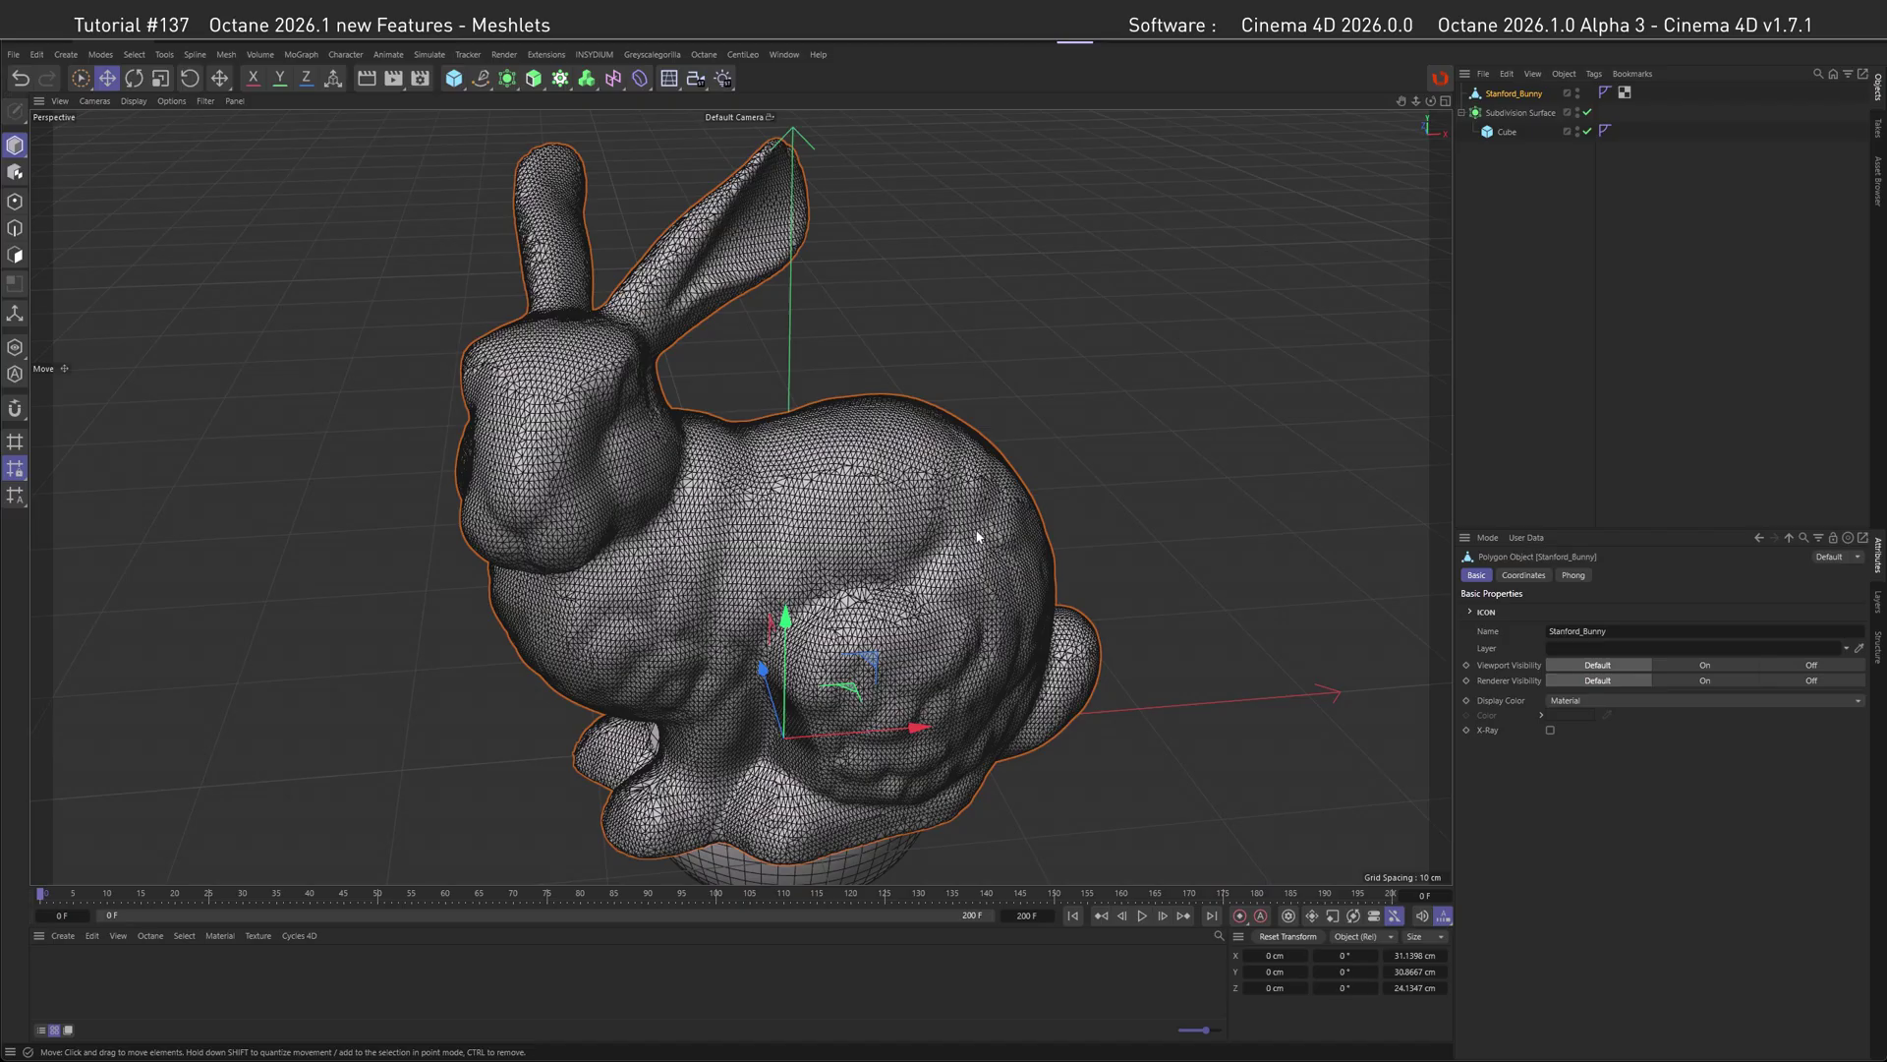
{"action": "middle_click_drag", "start_coordinate": [730, 541], "coordinate": [725, 549], "text": "alt"}
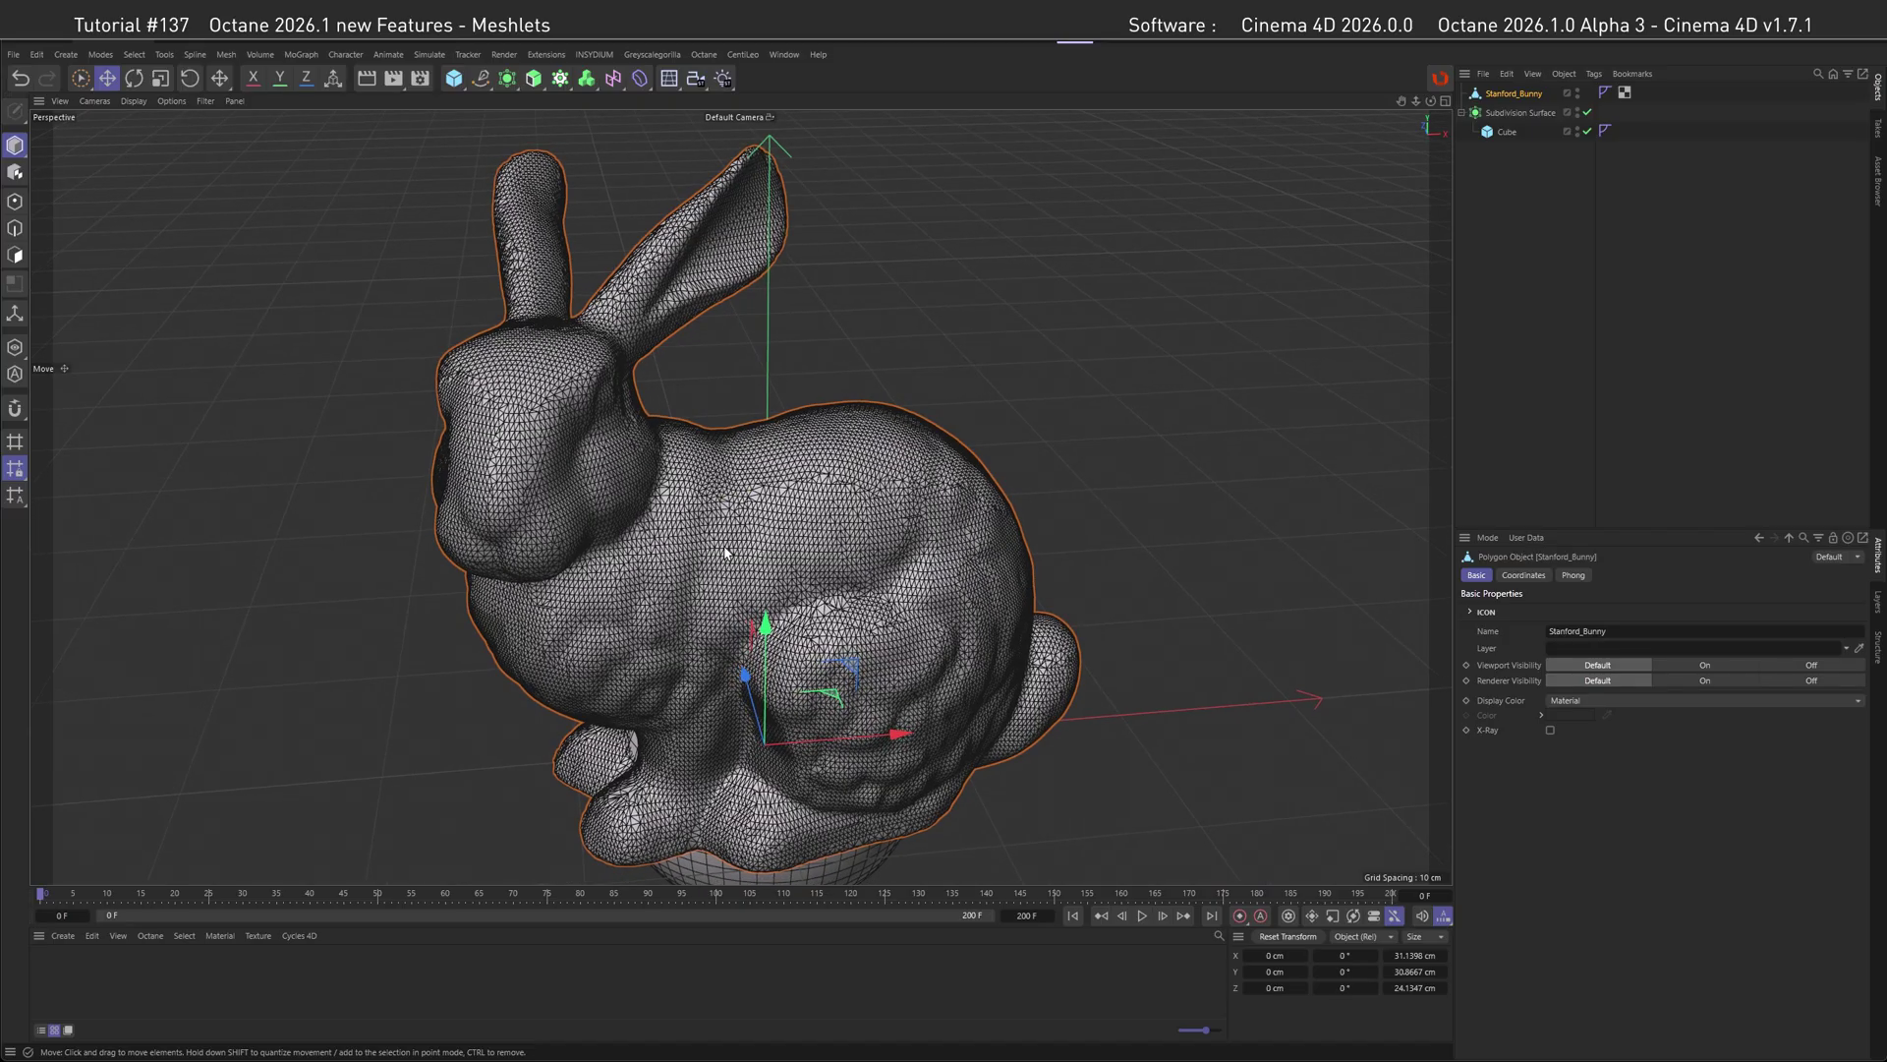
{"action": "mouse_move", "coordinate": [726, 552]}
{"action": "left_mouse_down", "text": "alt"}
{"action": "mouse_move", "coordinate": [1129, 515]}
{"action": "mouse_move", "coordinate": [1170, 528]}
{"action": "mouse_move", "coordinate": [752, 530]}
{"action": "left_mouse_up", "text": "alt"}
{"action": "scroll", "coordinate": [752, 531], "scroll_direction": "up", "scroll_amount": 5}
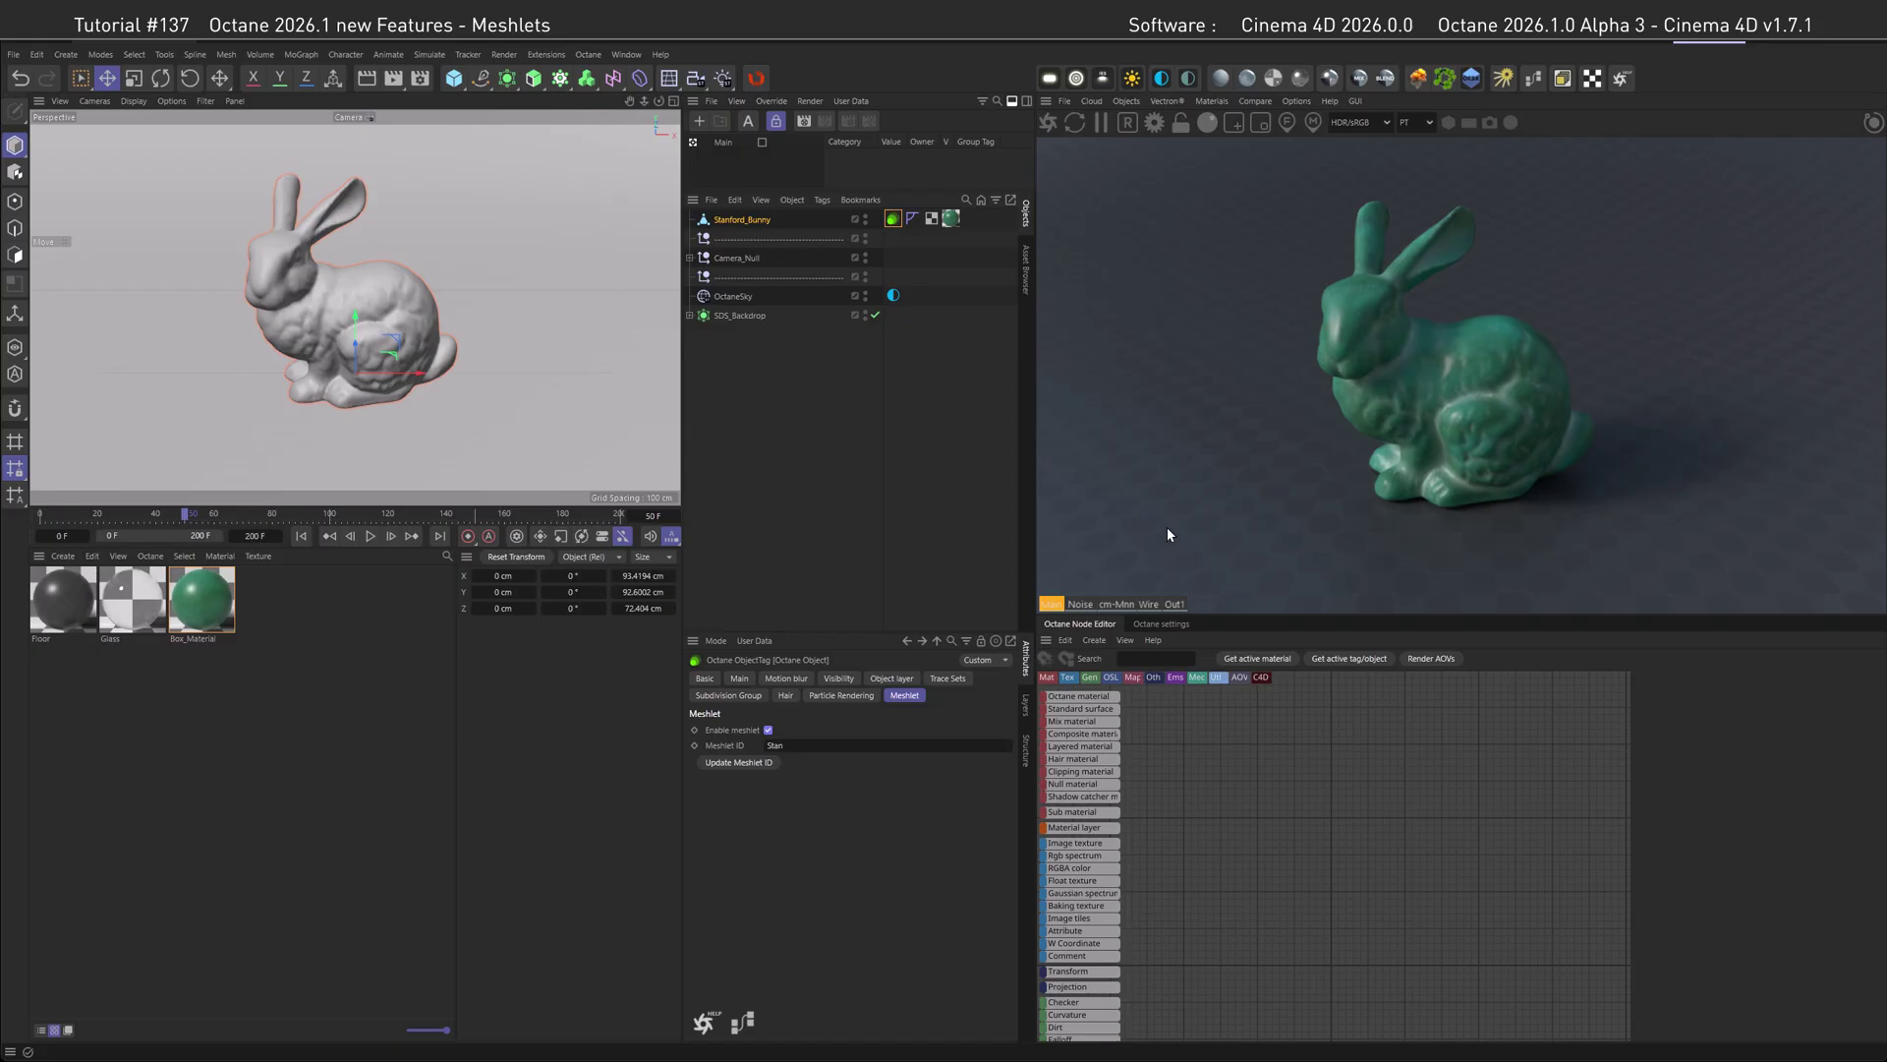
- Tick Enable meshlet in the Octane ObjectTag's Meshlet tab
{"action": "left_click", "coordinate": [769, 730]}
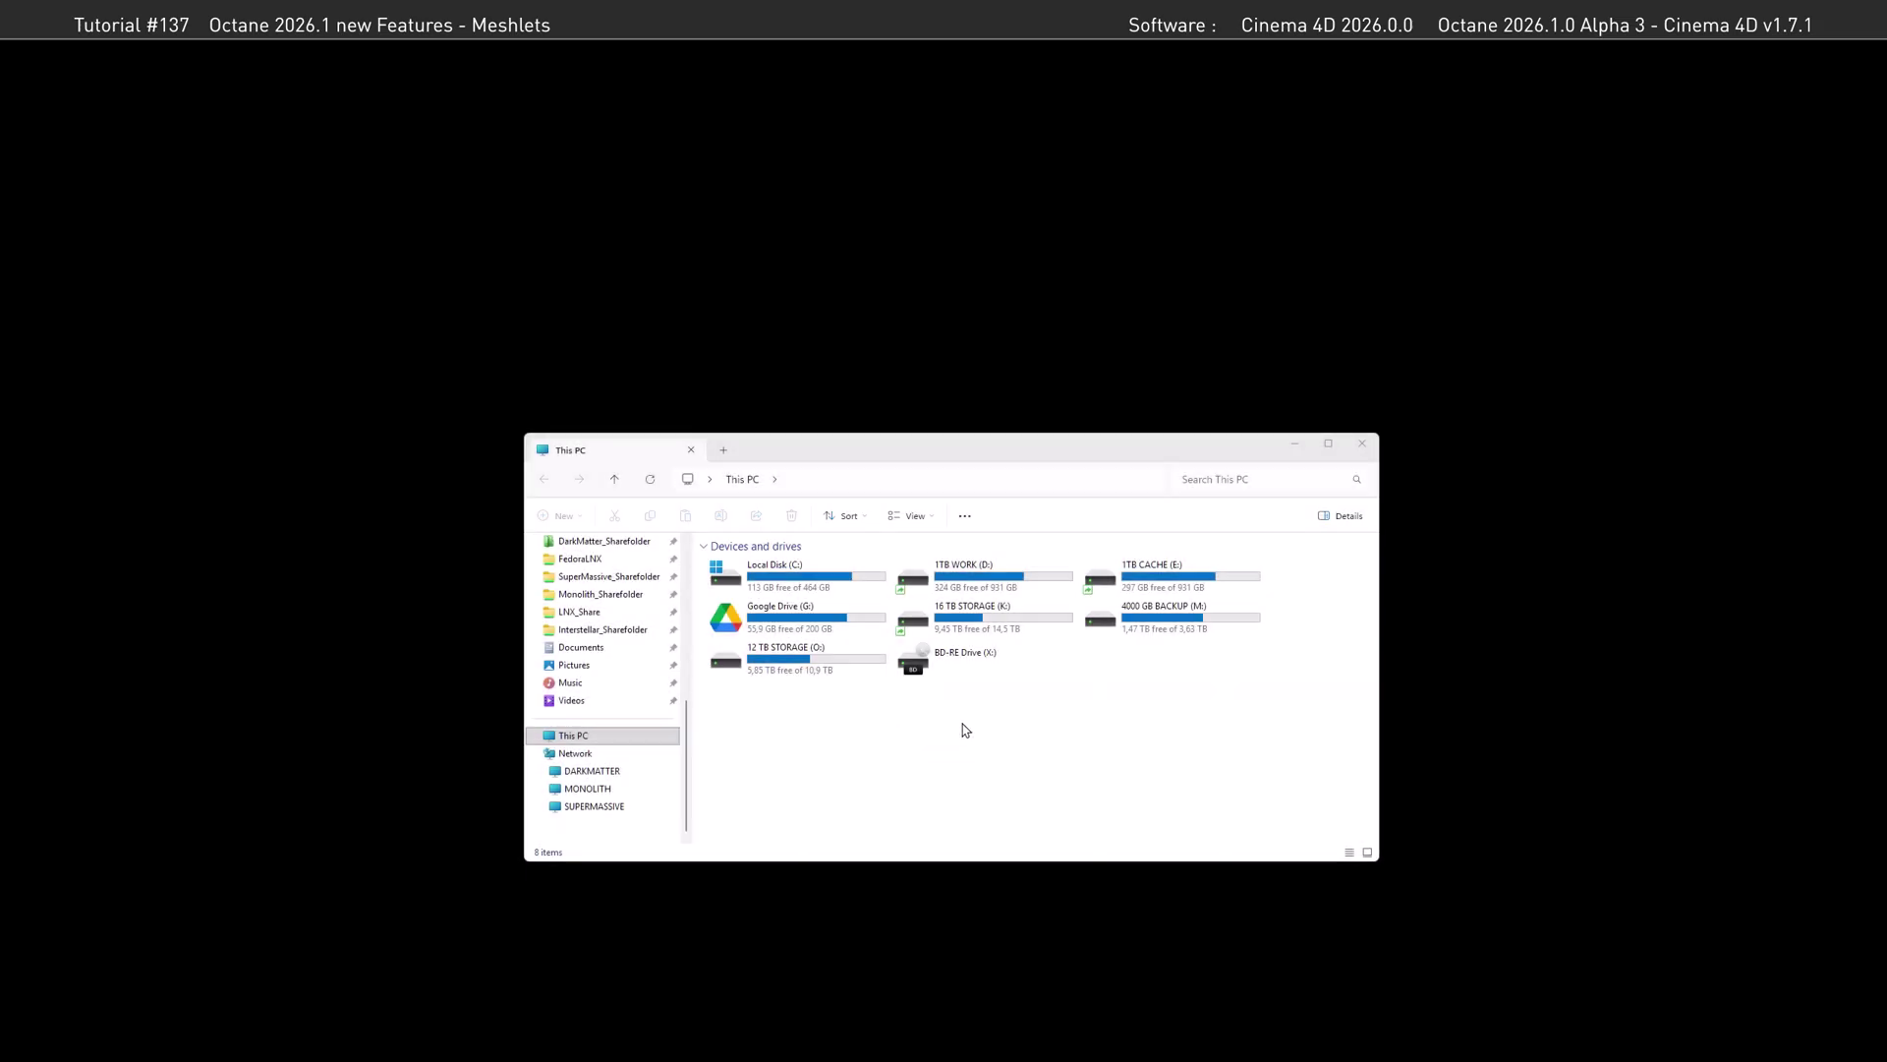
- Go to %localappdata% through the File Explorer address bar
{"action": "left_click", "coordinate": [917, 480]}
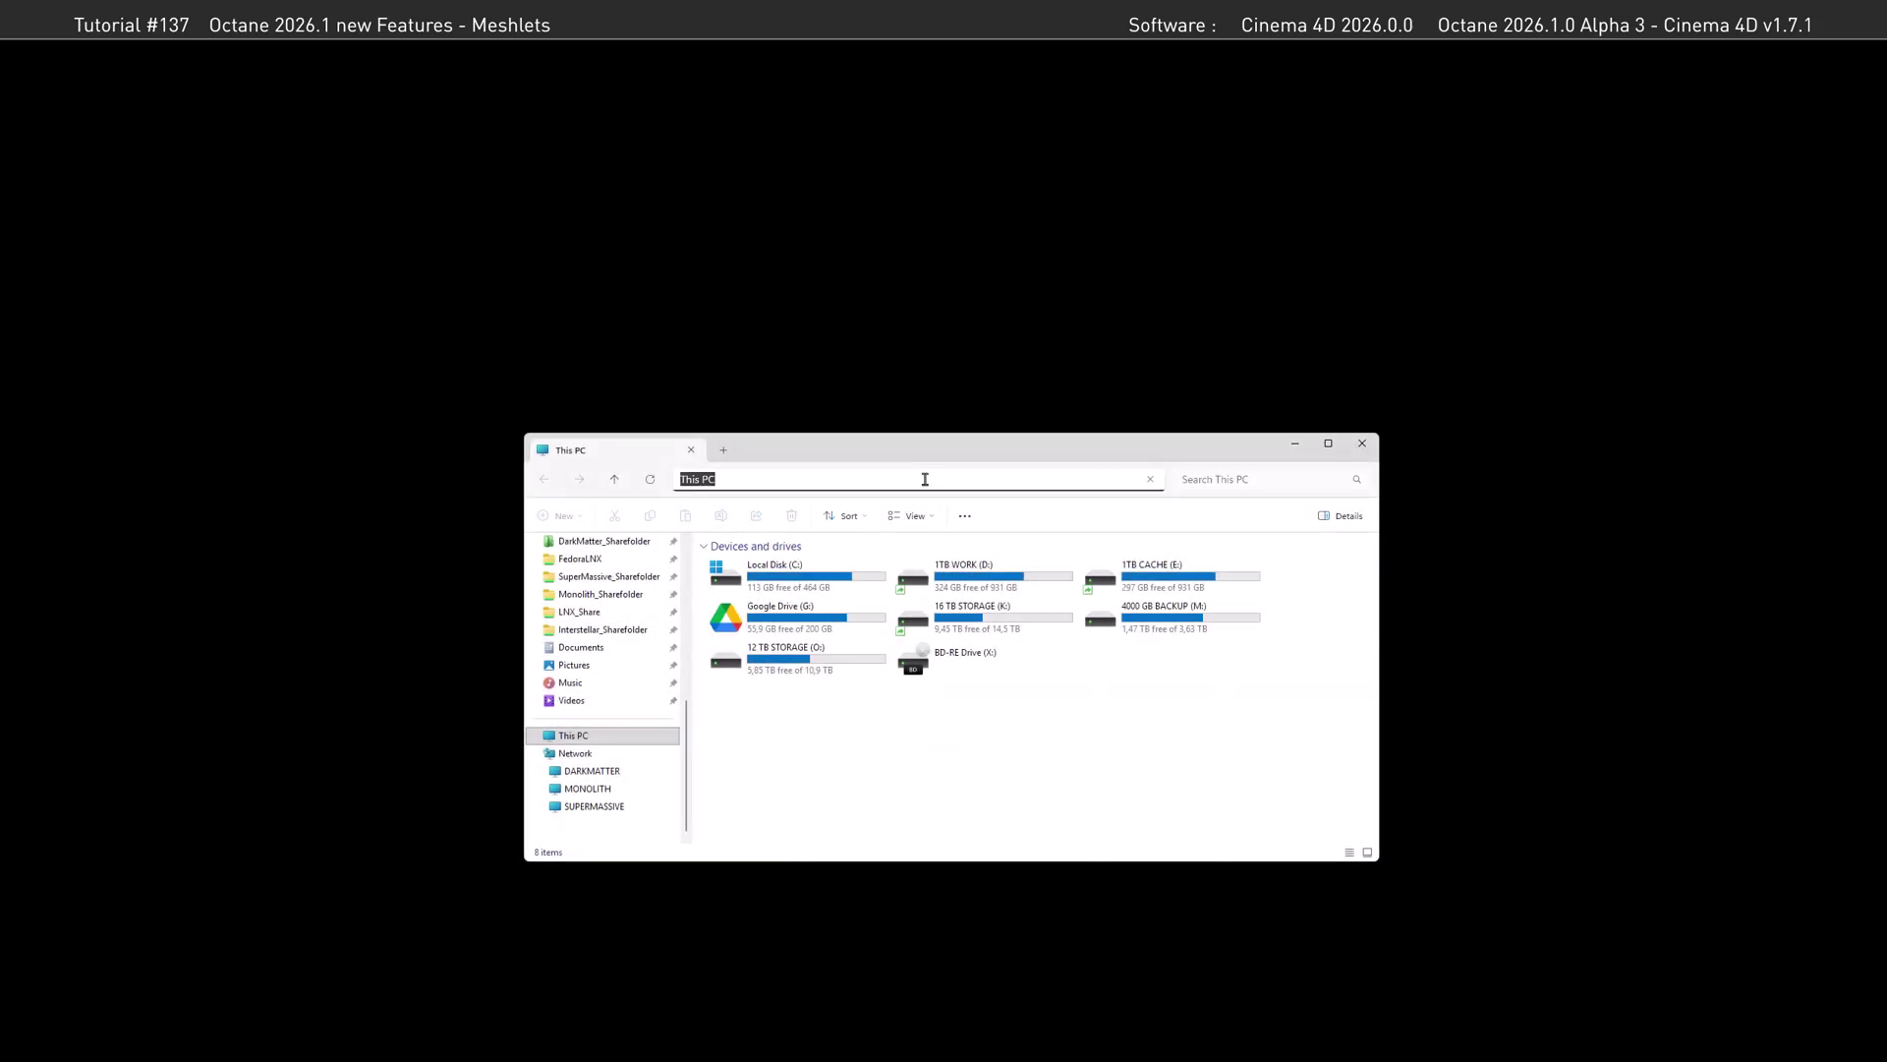
{"action": "type", "text": "%localappdata%"}
{"action": "key", "text": "Return"}
- Open OctaneRender > cache > meshlets and select the .cofr cache file
{"action": "left_click", "coordinate": [791, 629]}
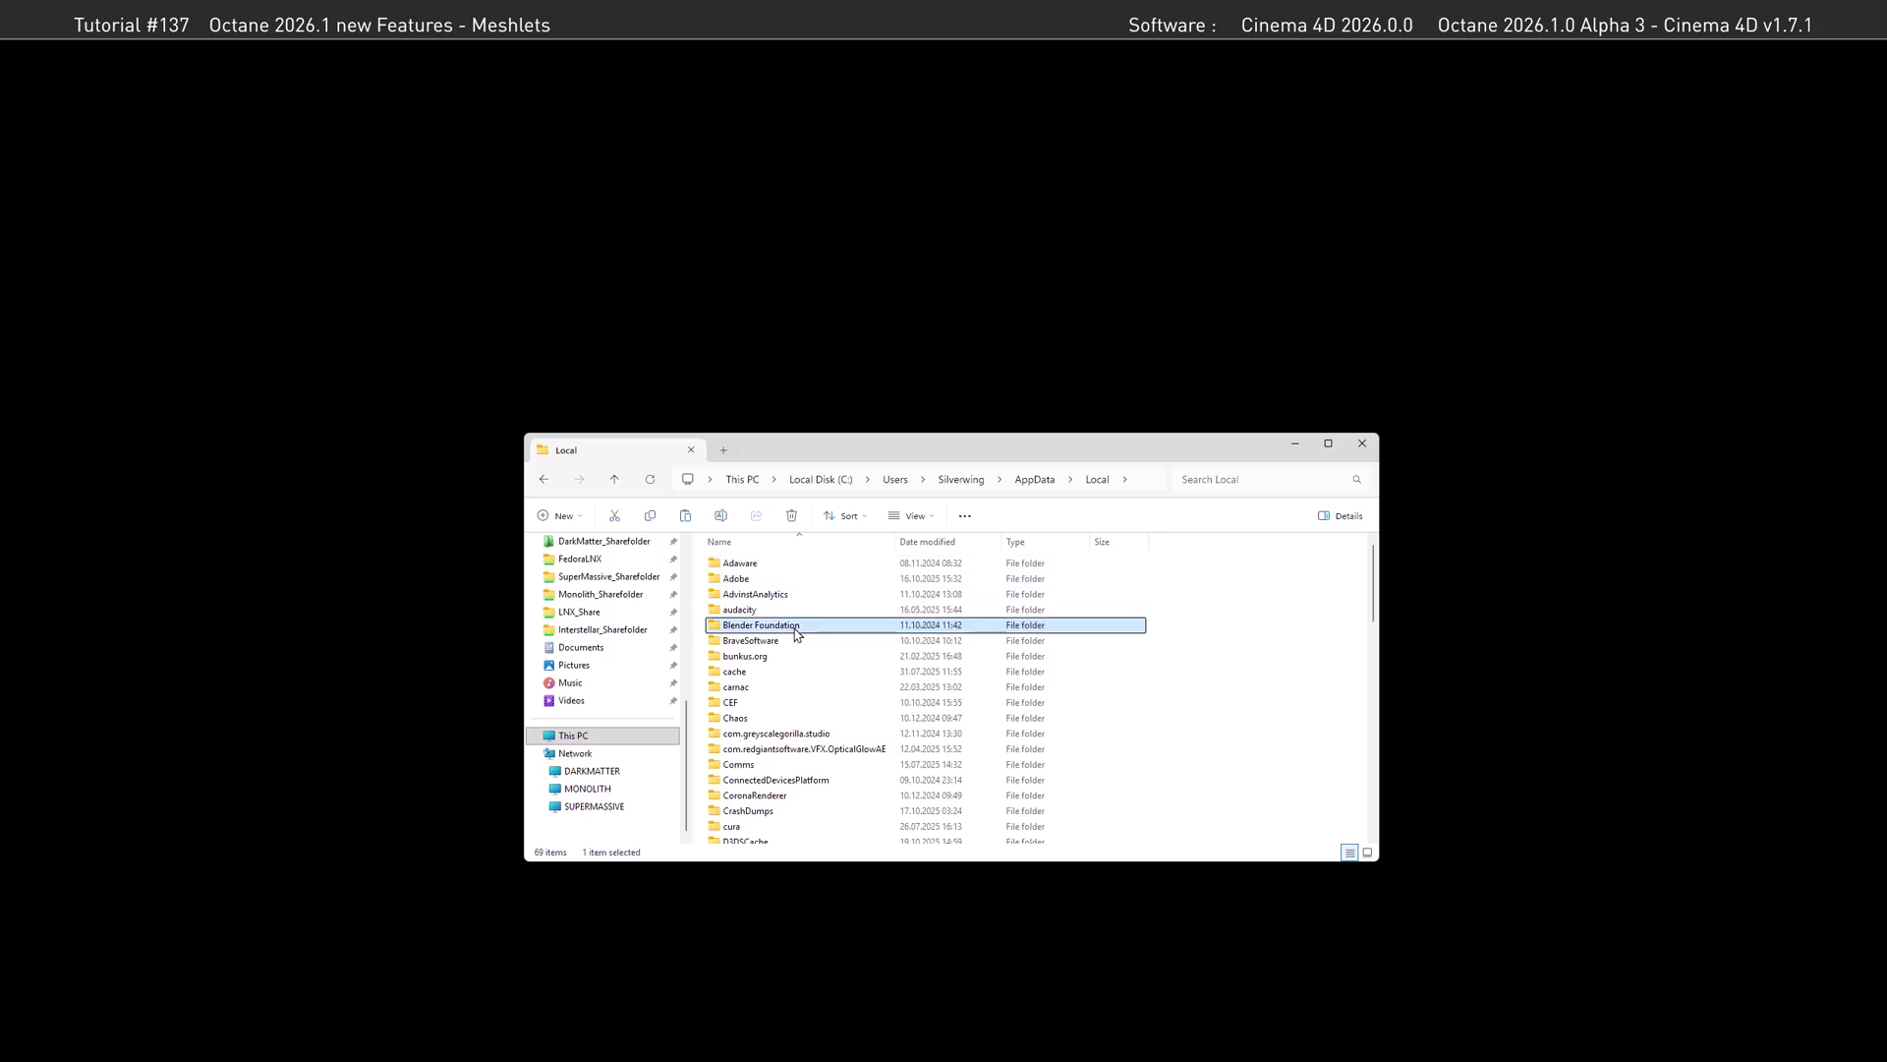
{"action": "type", "text": "octane"}
{"action": "double_click", "coordinate": [766, 560]}
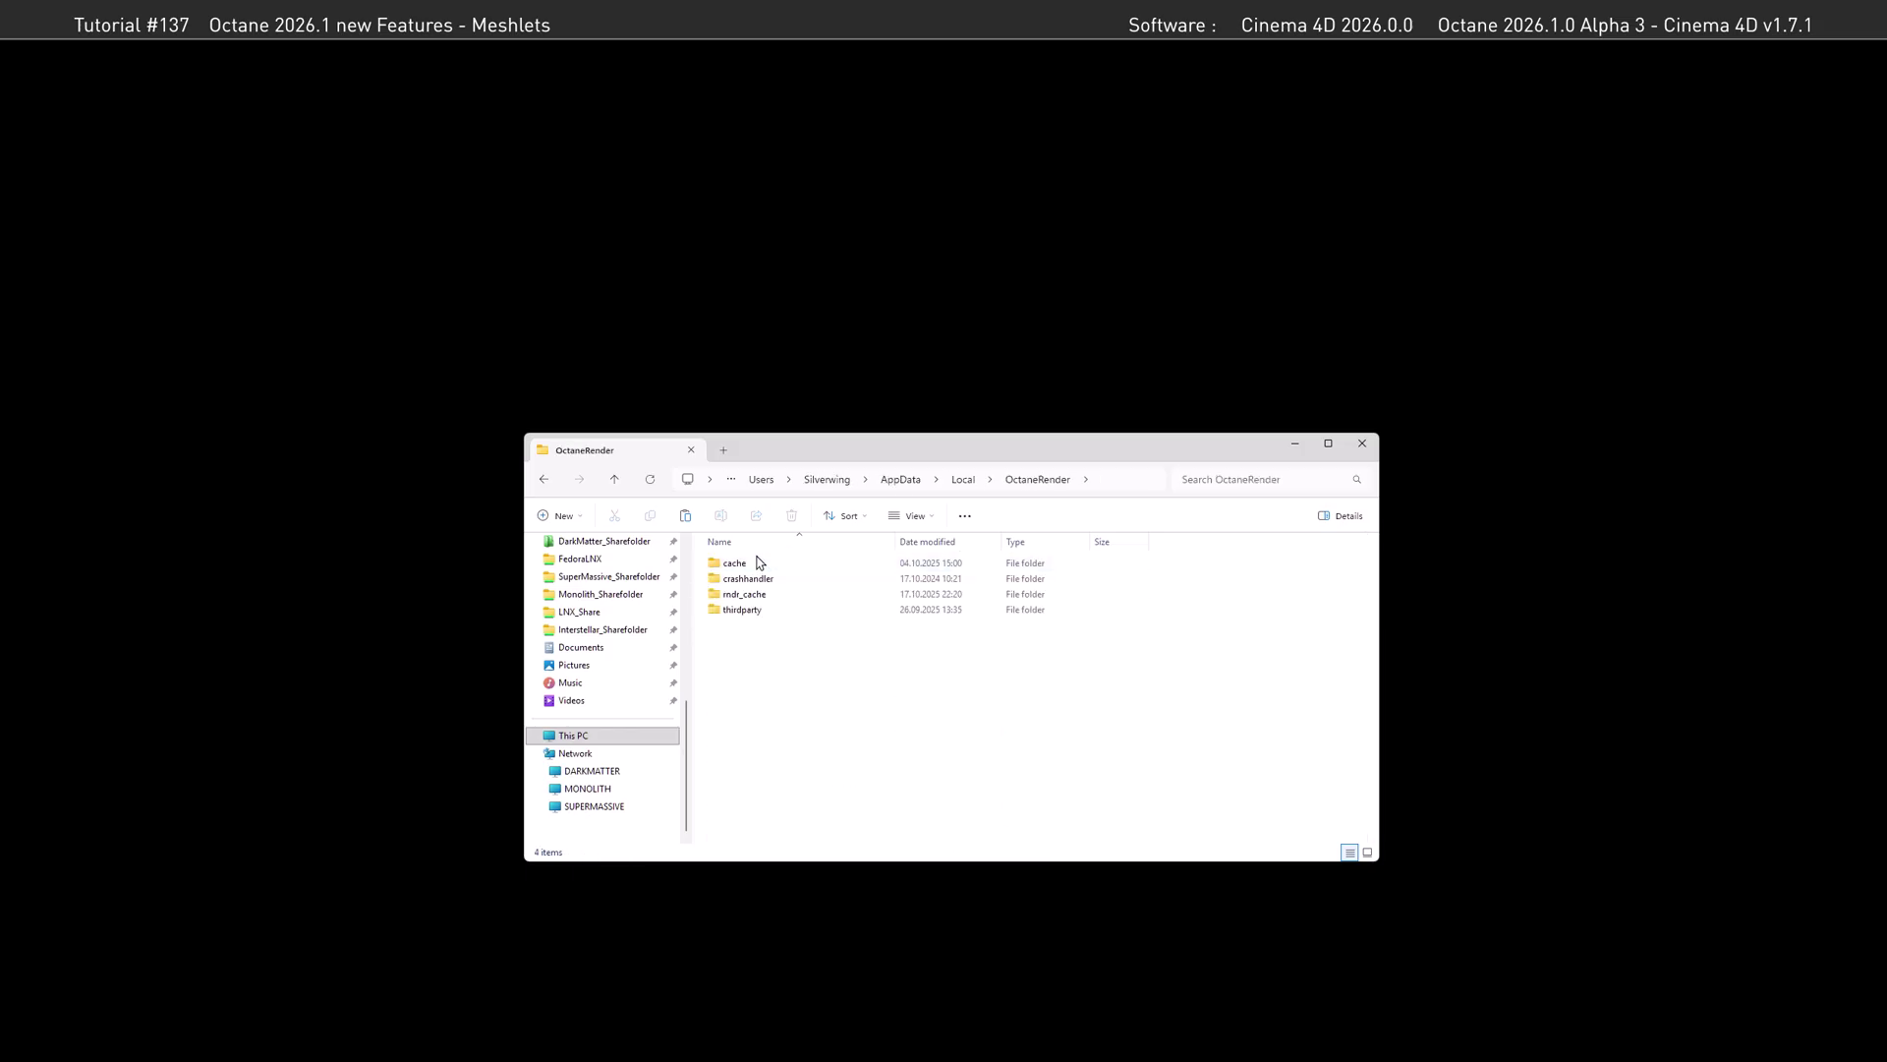
{"action": "double_click", "coordinate": [760, 562]}
{"action": "double_click", "coordinate": [757, 576]}
{"action": "left_click", "coordinate": [765, 569]}
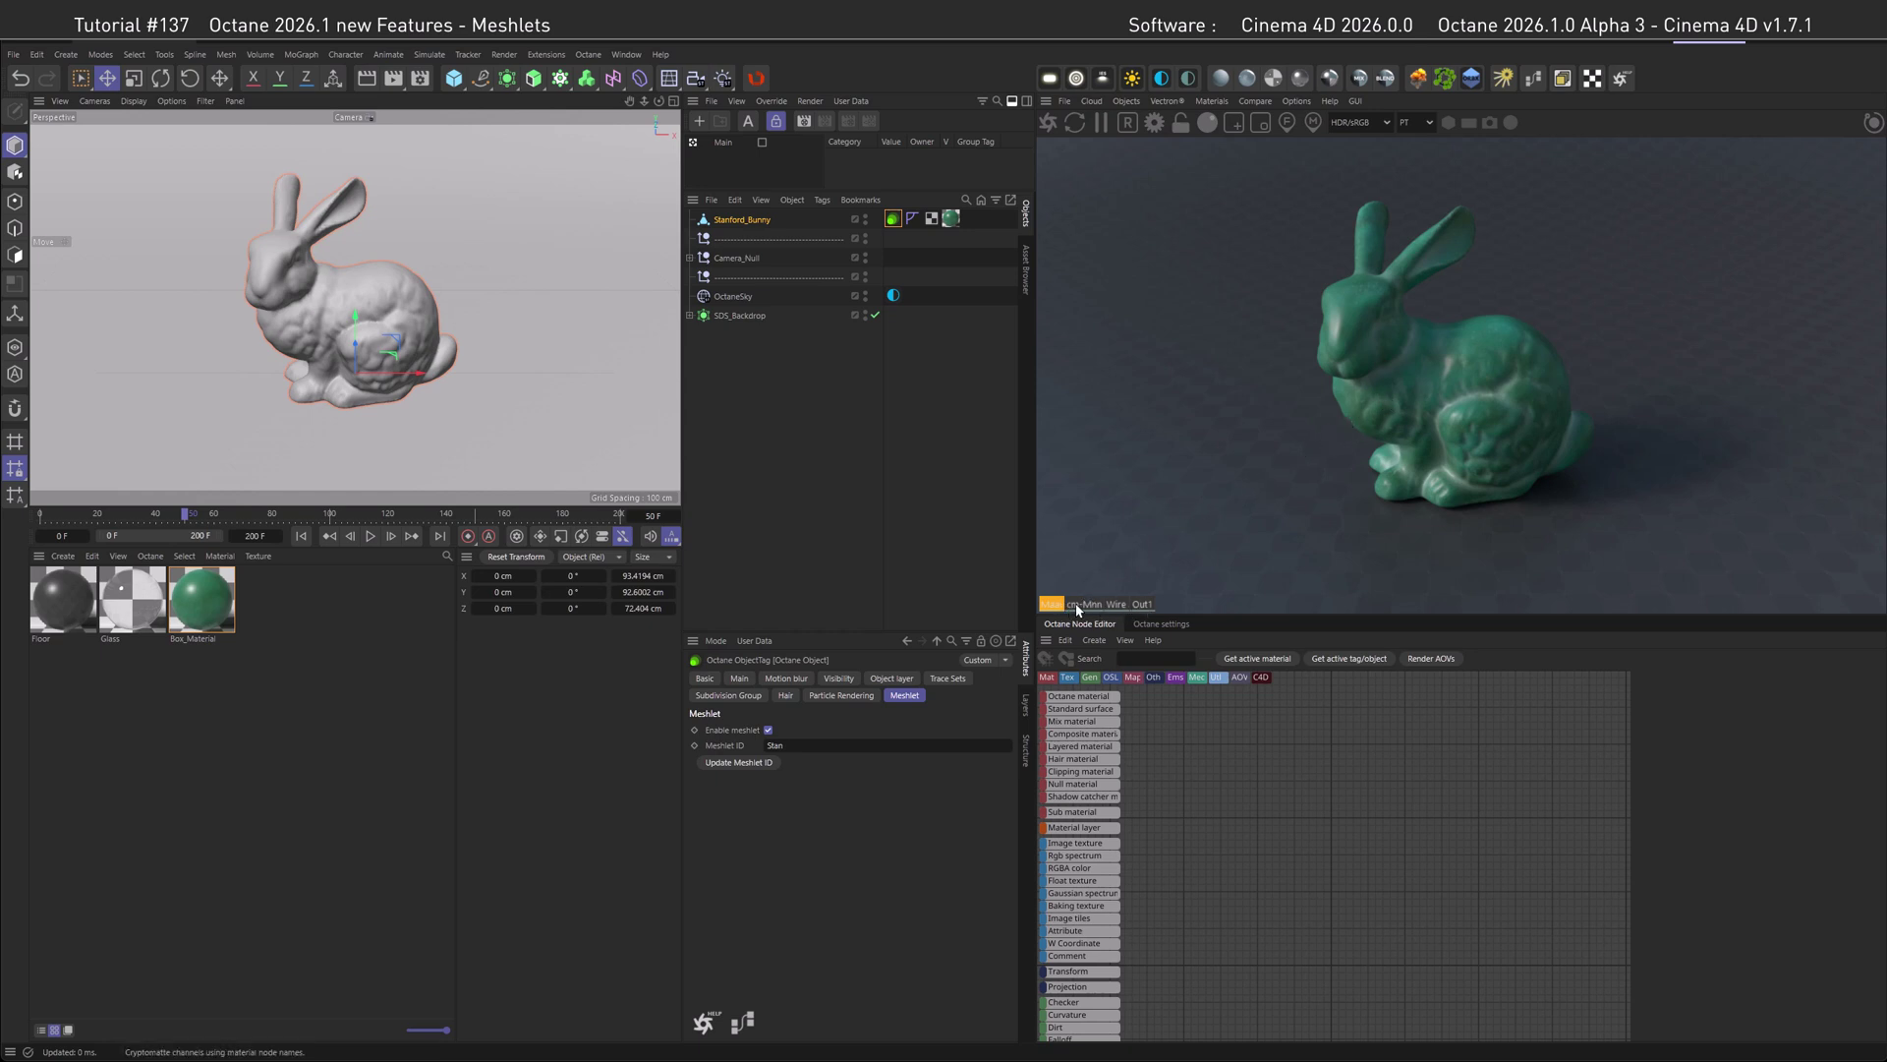
- Switch the Live Viewer to Out1 and scrub the animation from frame 0 to 69
{"action": "left_click", "coordinate": [1143, 606]}
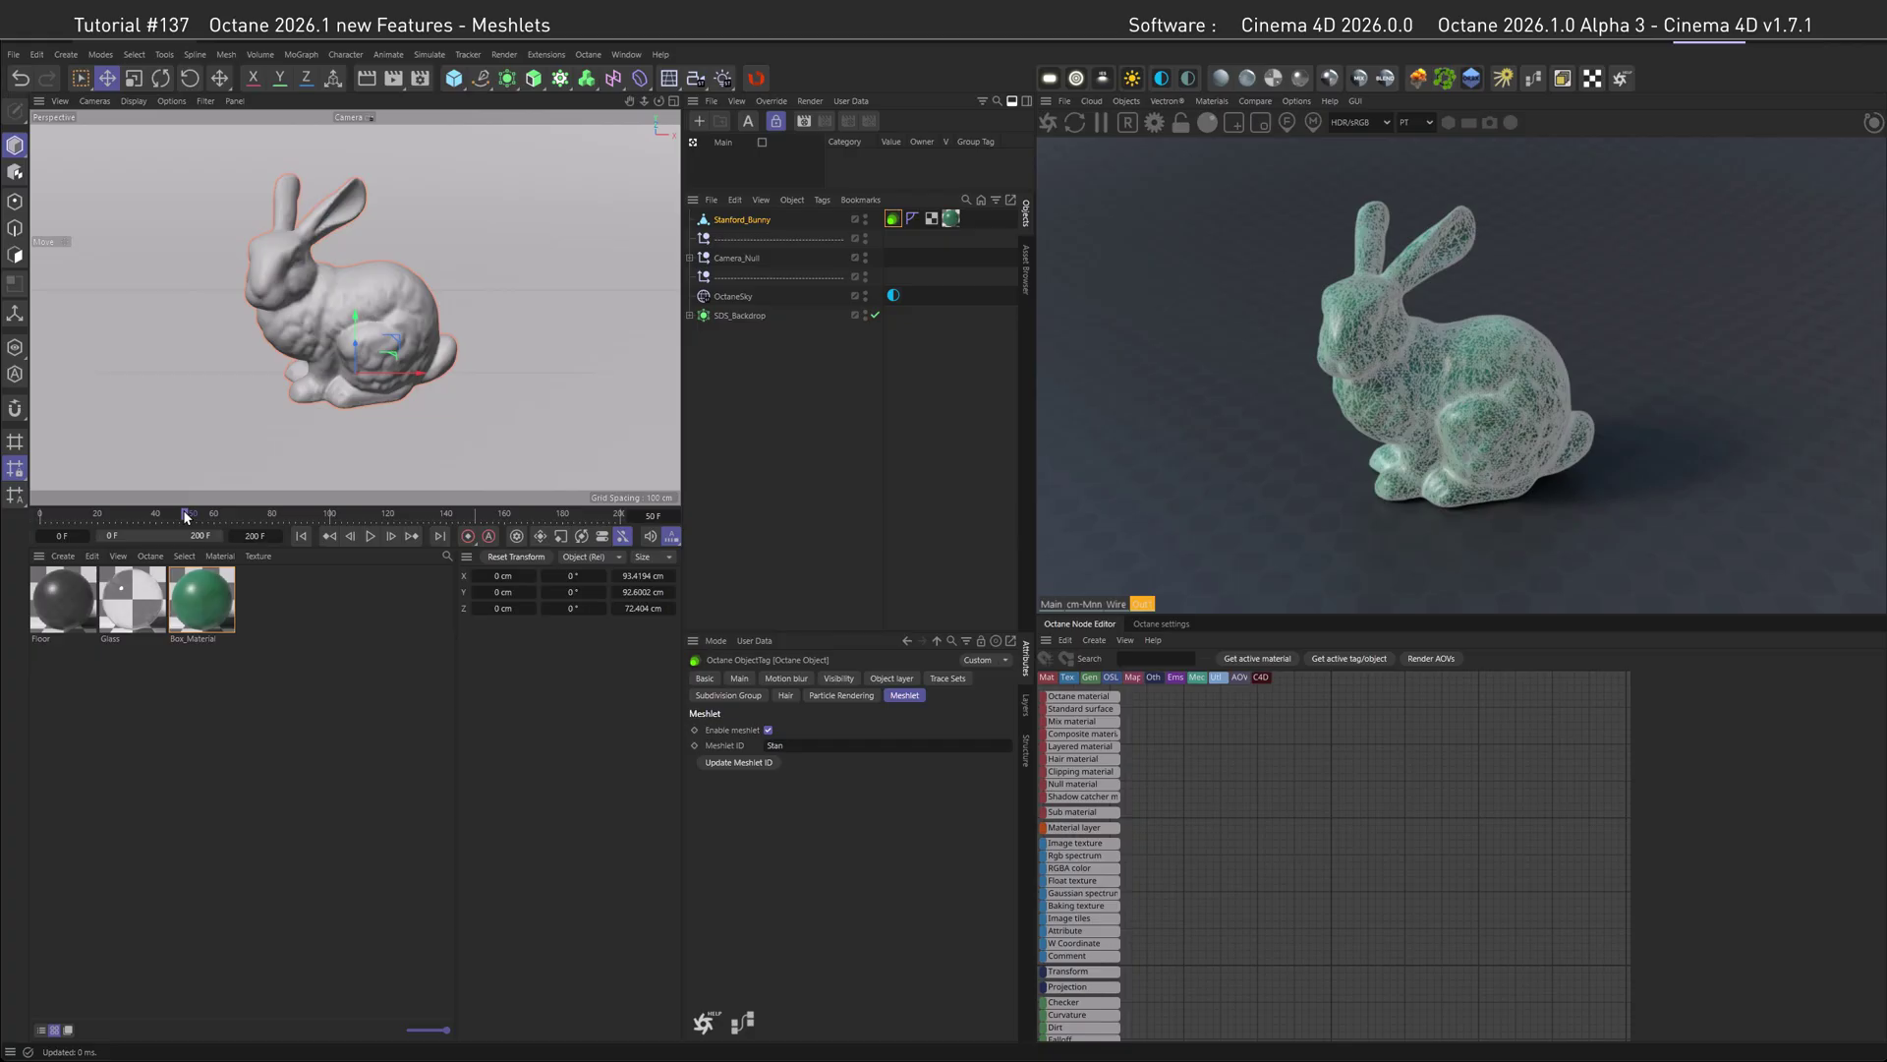
{"action": "left_click_drag", "start_coordinate": [186, 516], "coordinate": [331, 540]}
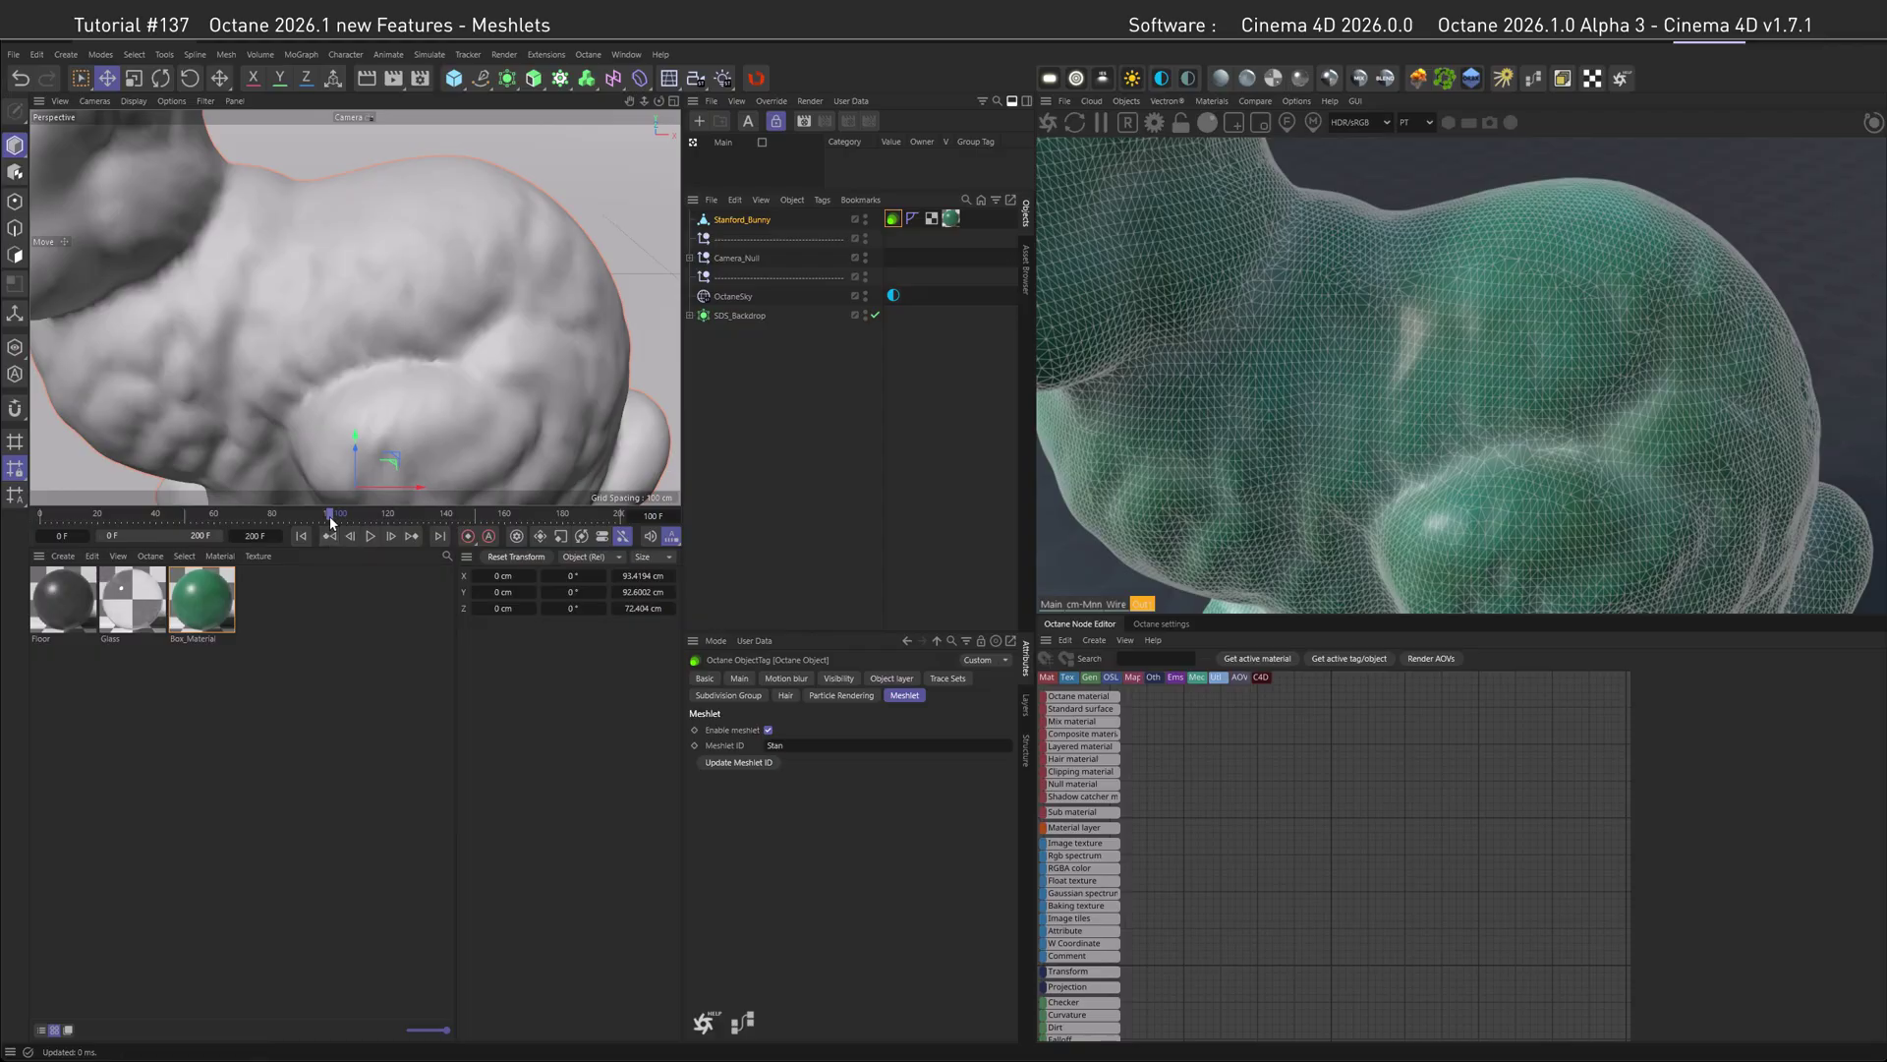
{"action": "left_click_drag", "start_coordinate": [331, 522], "coordinate": [185, 521]}
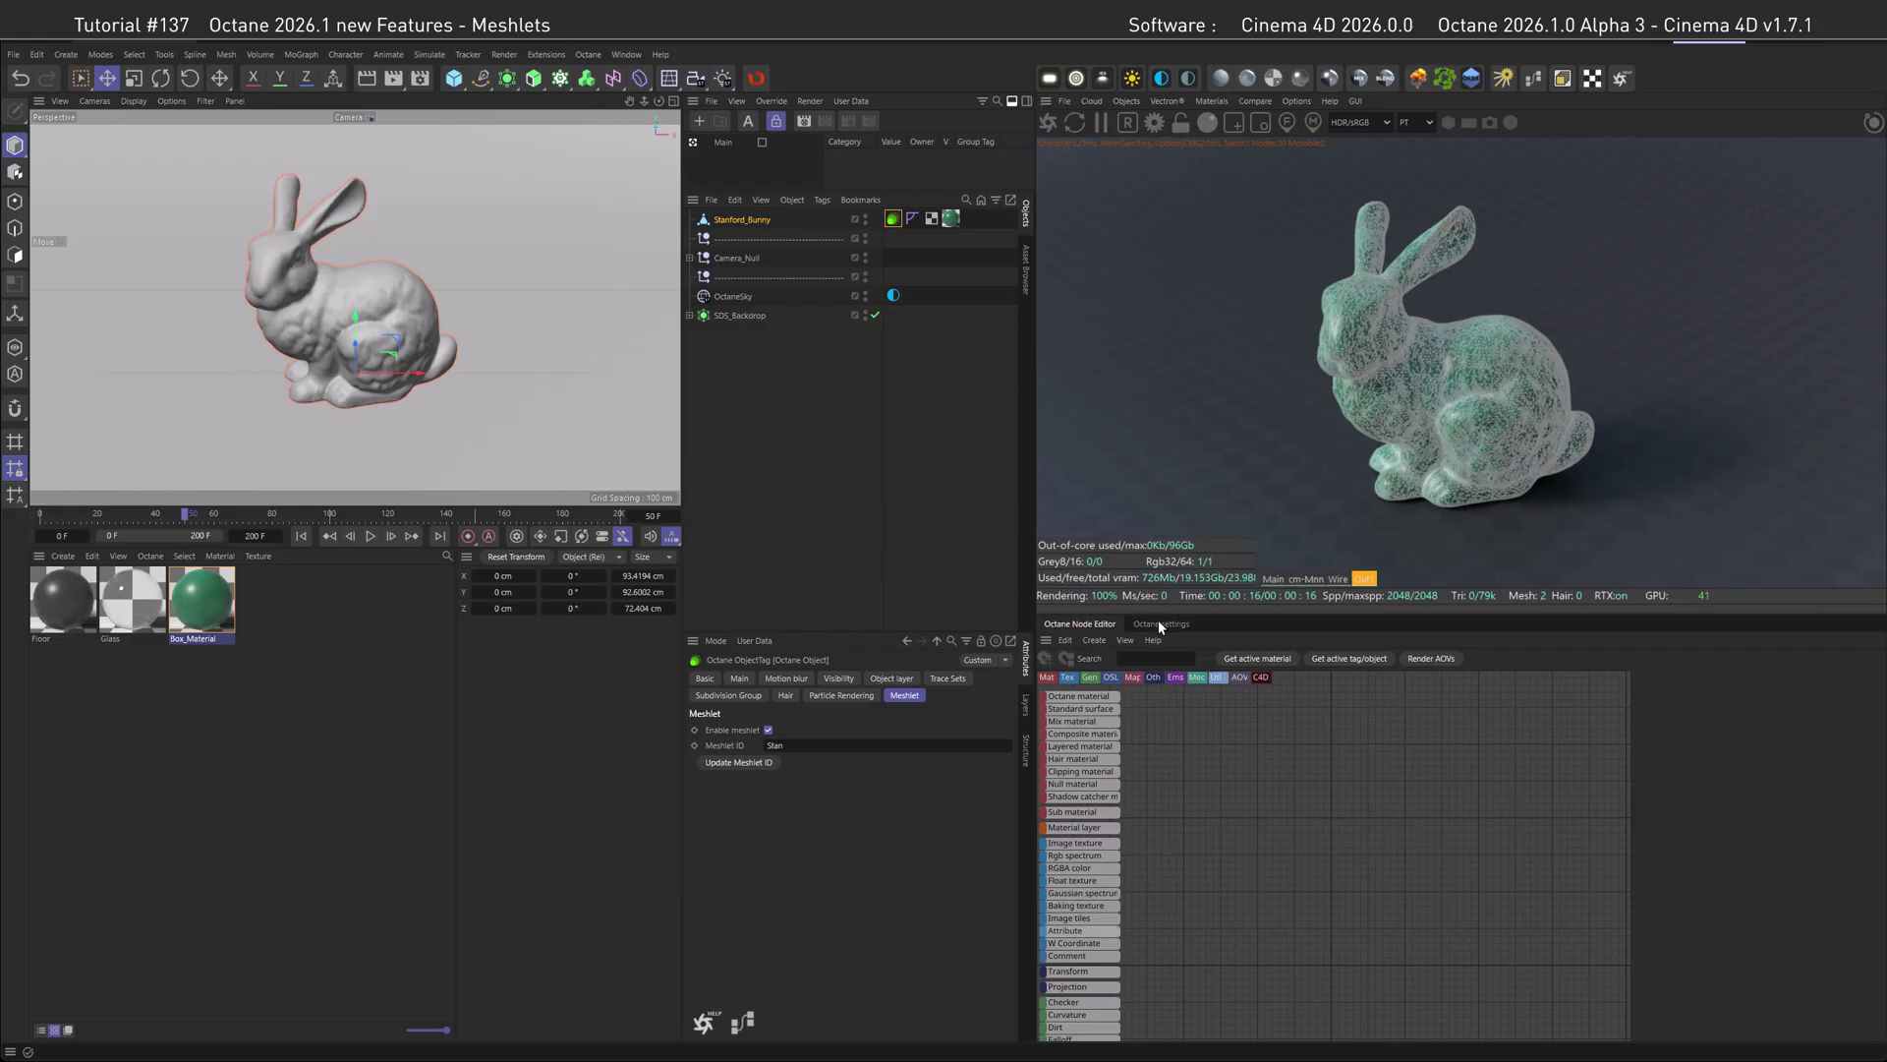
- Open Octane Kernels settings, toggle Enable meshlet off and on, and scrub to frame 98
{"action": "left_click", "coordinate": [1158, 623]}
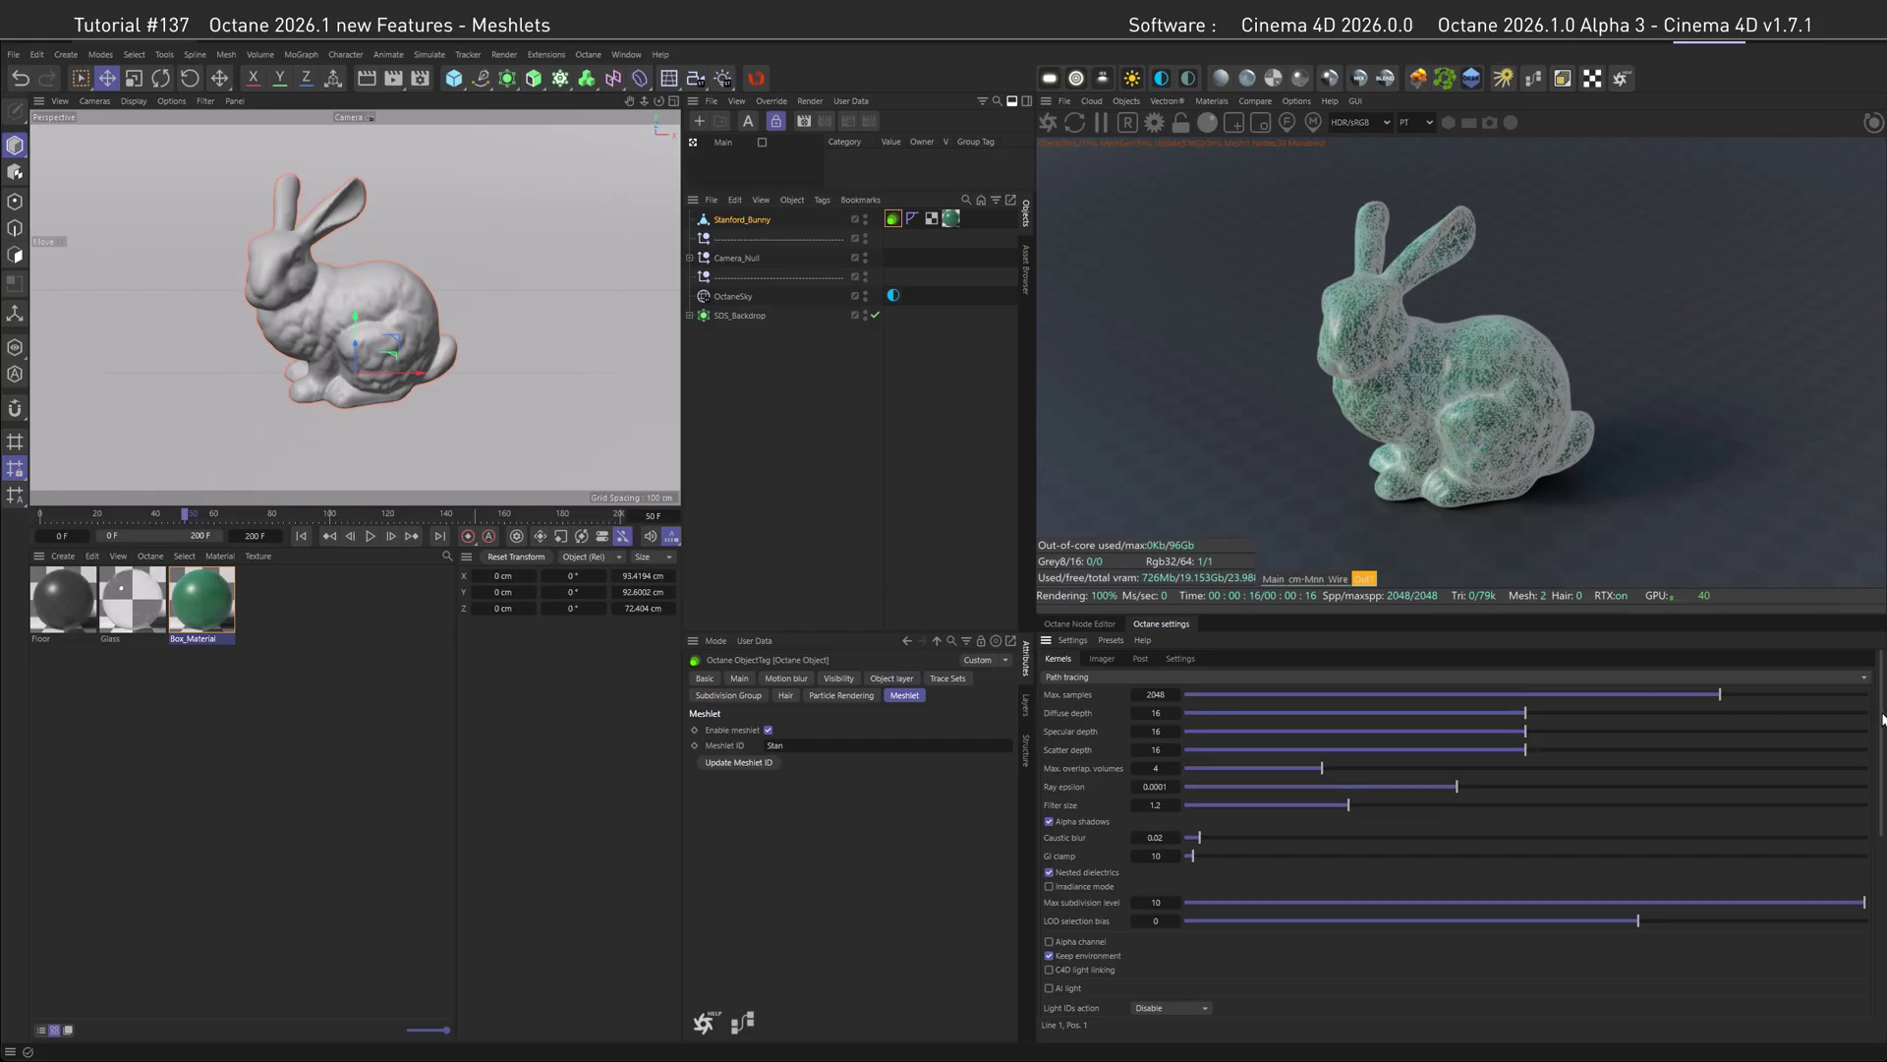
{"action": "left_click_drag", "start_coordinate": [1879, 719], "coordinate": [1883, 834]}
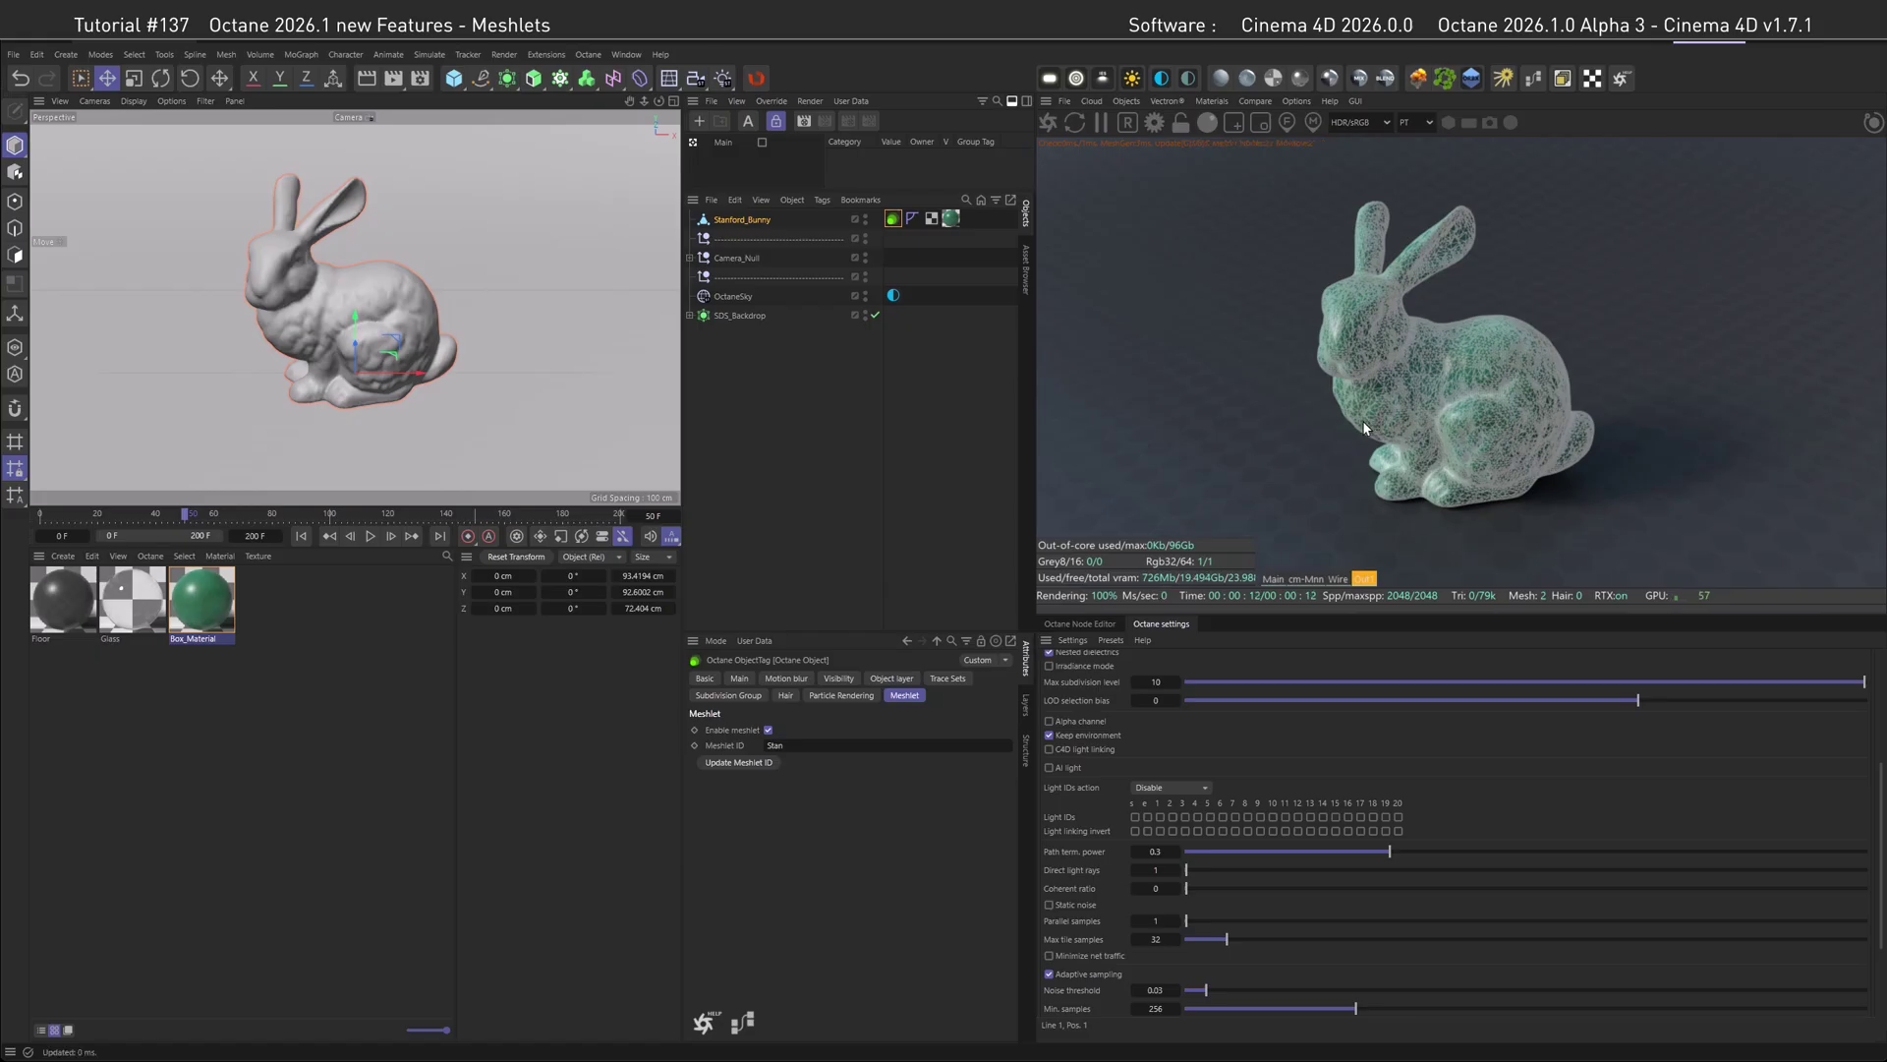
{"action": "left_click", "coordinate": [767, 729]}
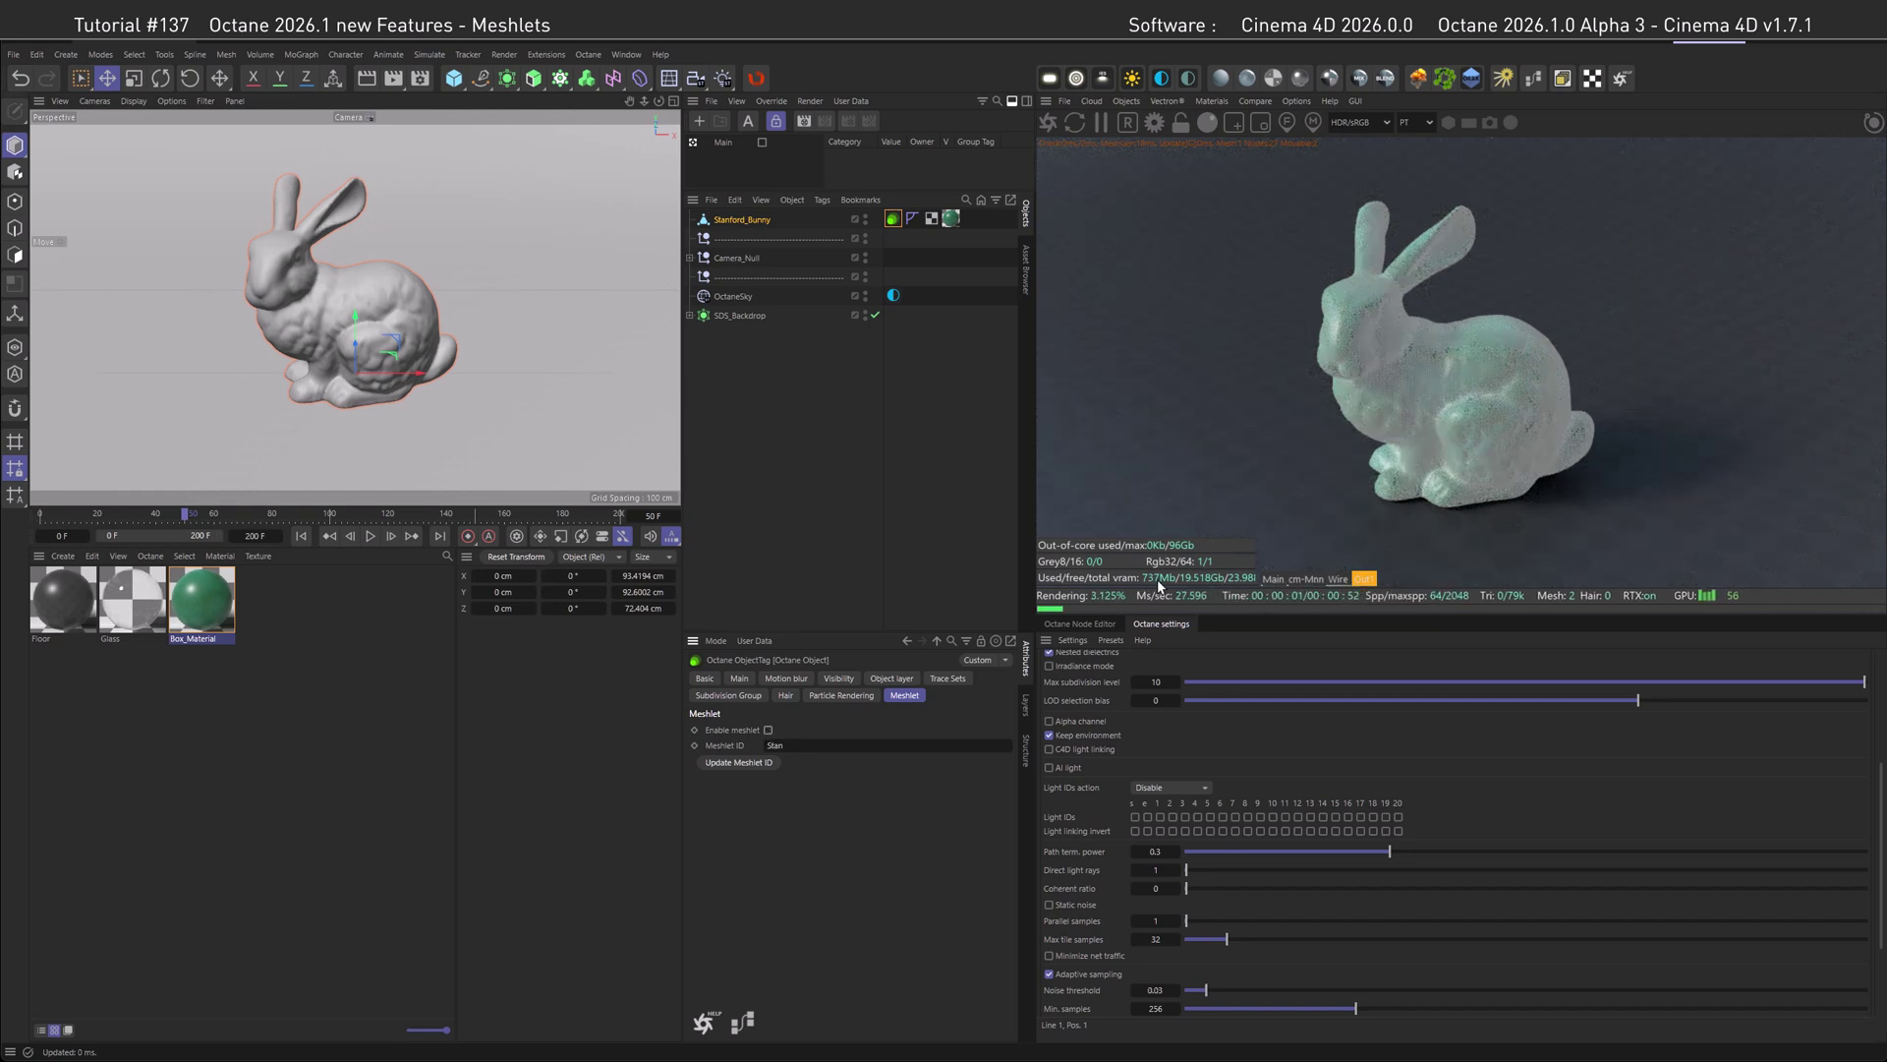
{"action": "left_click", "coordinate": [768, 729]}
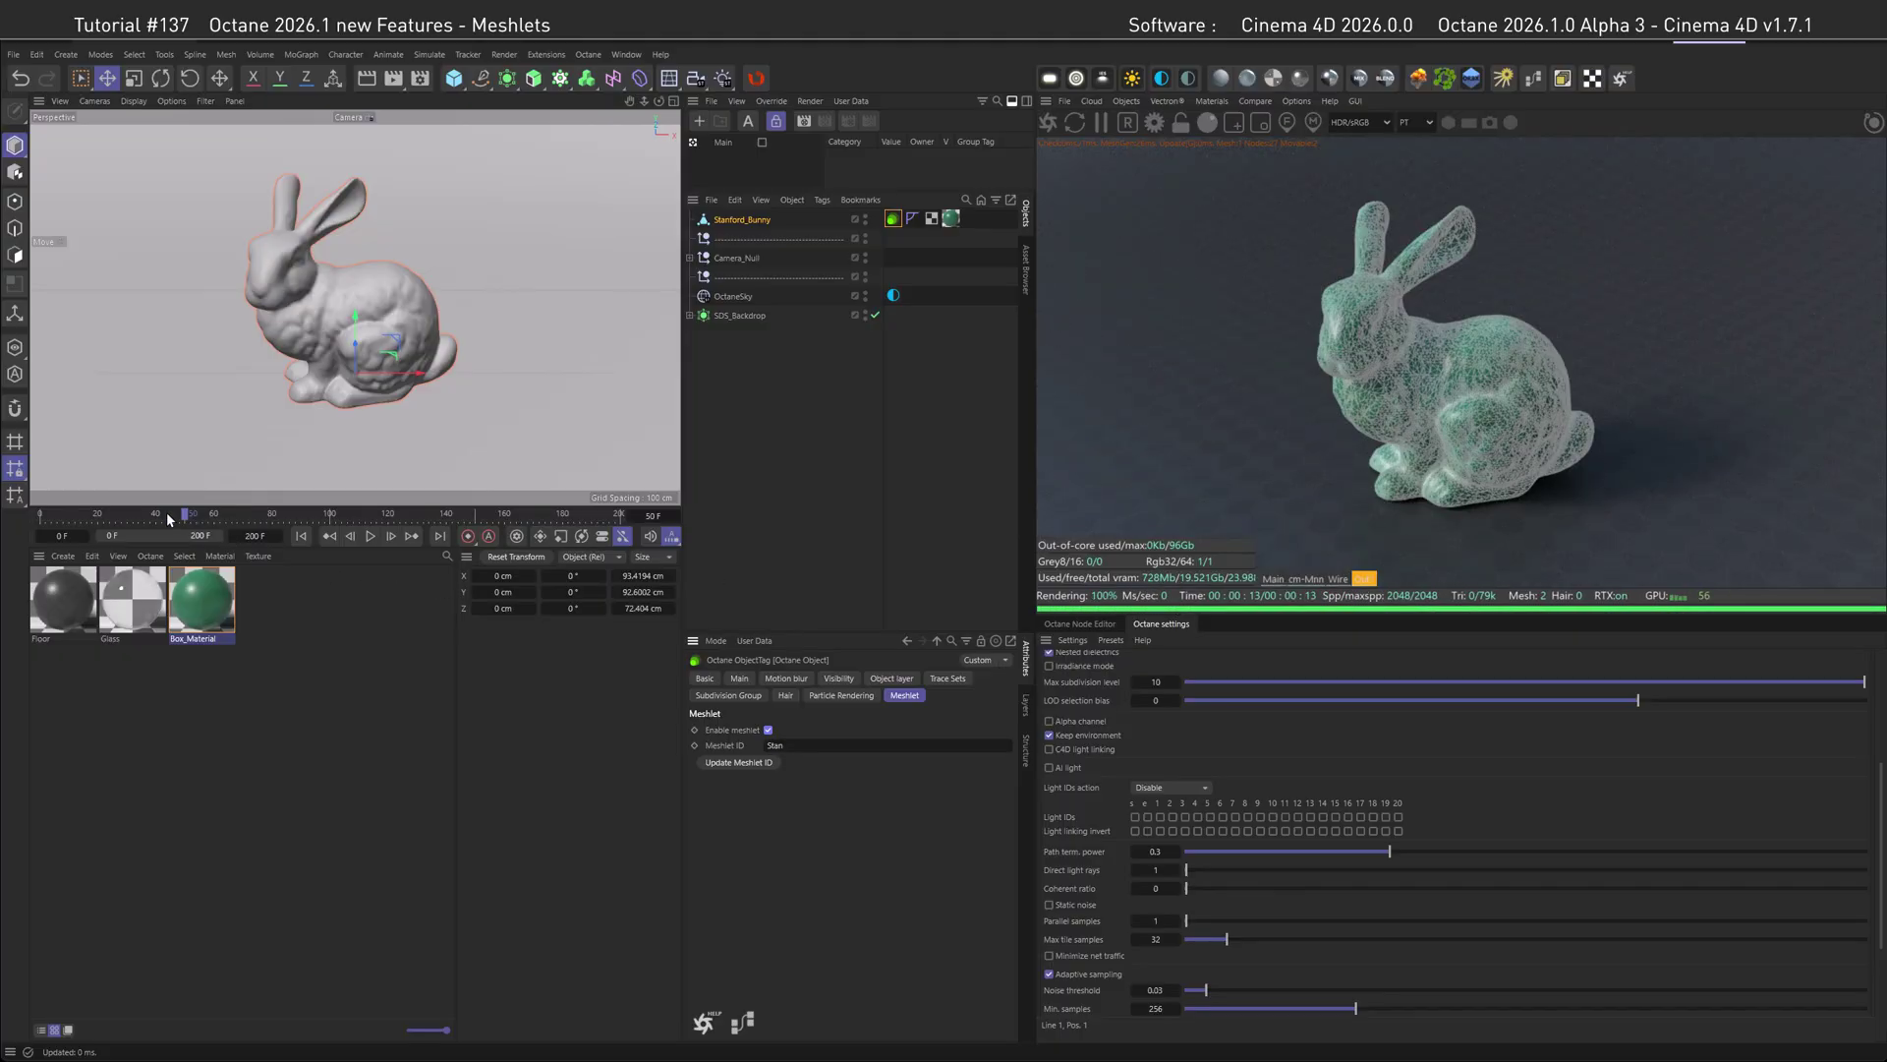
{"action": "left_click_drag", "start_coordinate": [168, 519], "coordinate": [52, 529]}
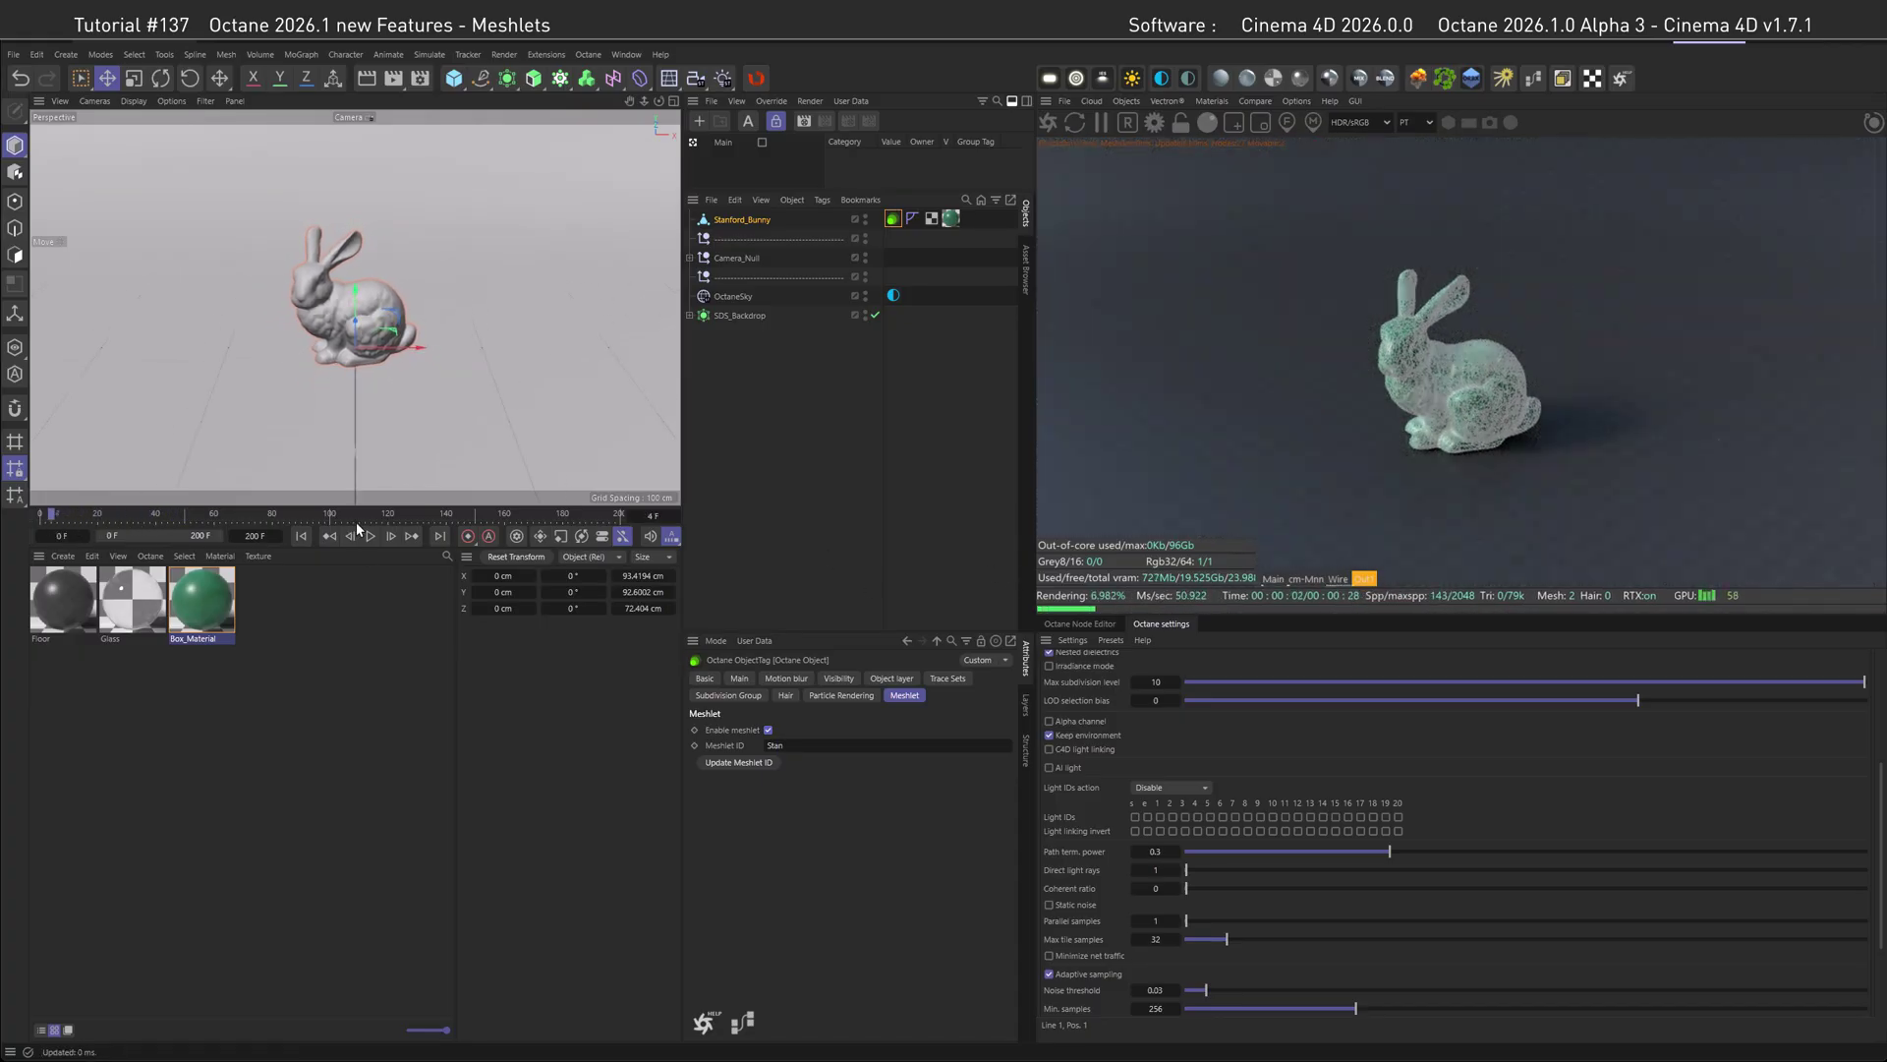
{"action": "left_click", "coordinate": [325, 519]}
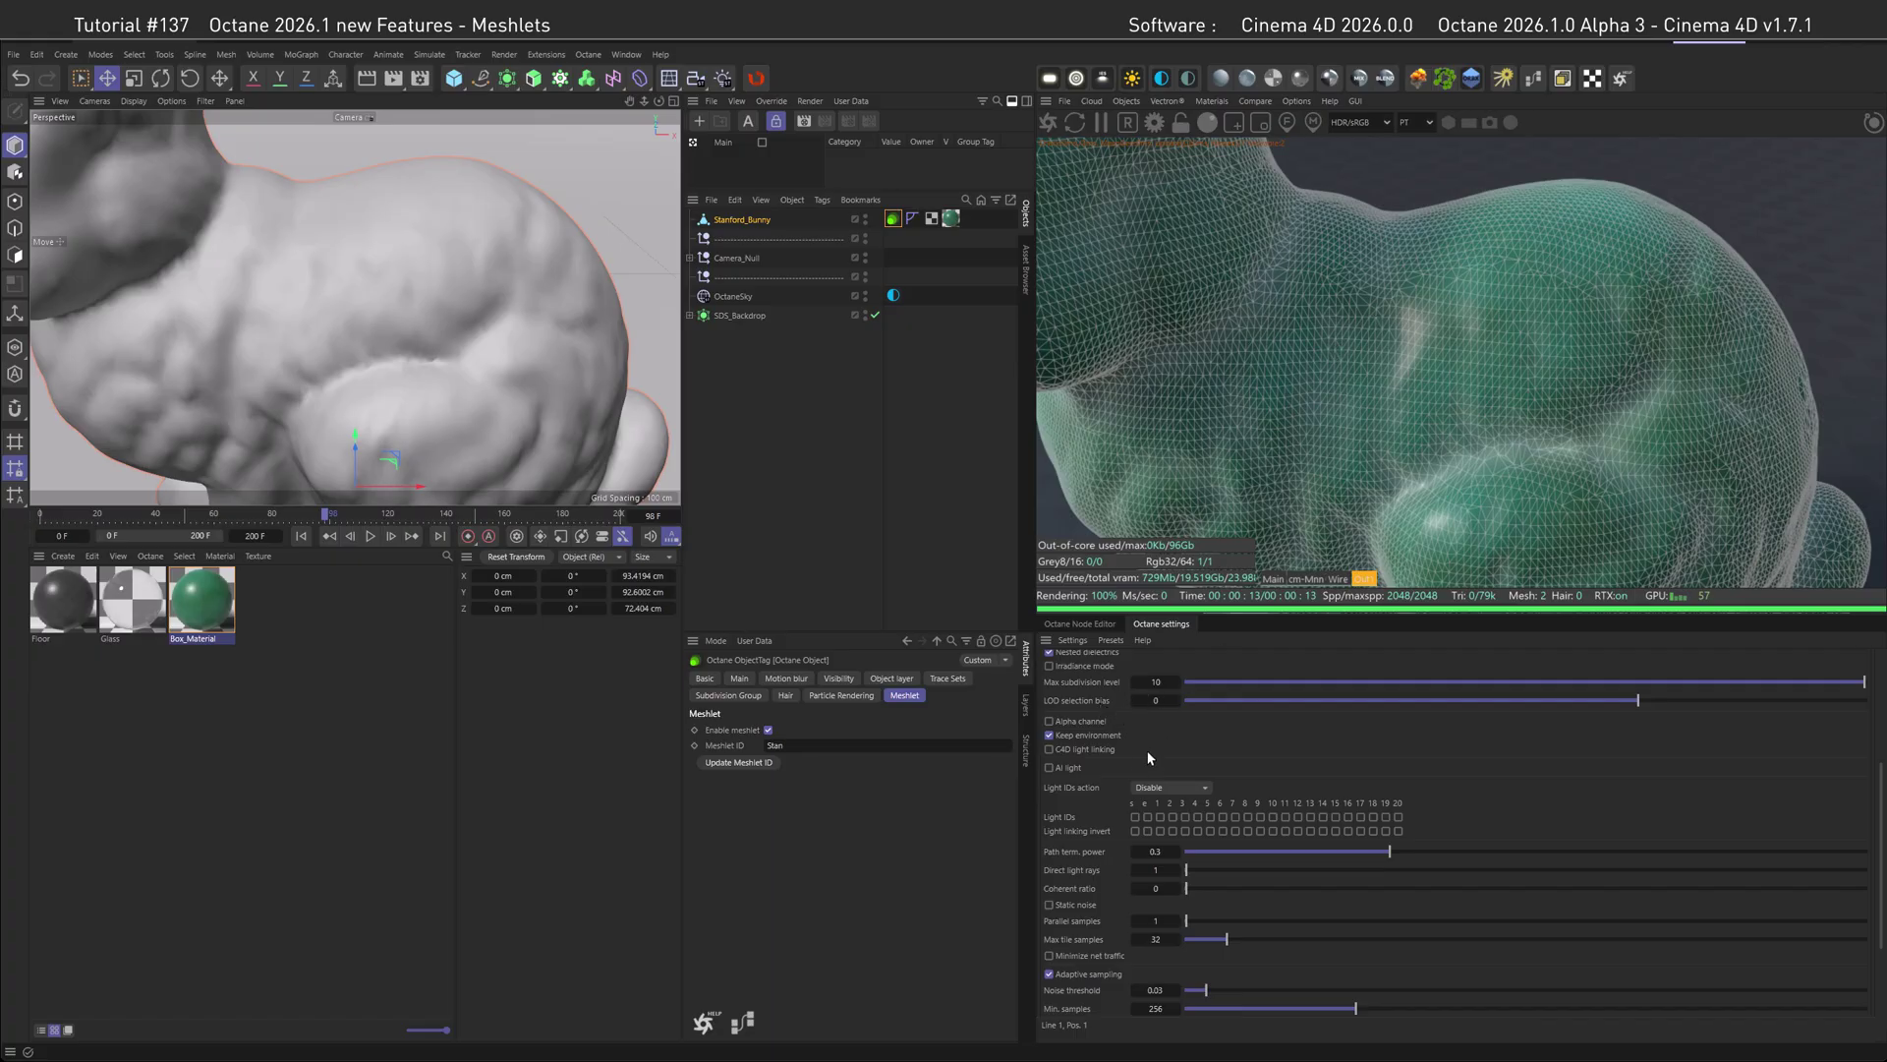
- Drag Octane's LOD selection bias from 0 up to 2.356322
{"action": "left_click_drag", "start_coordinate": [1585, 702], "coordinate": [1772, 701]}
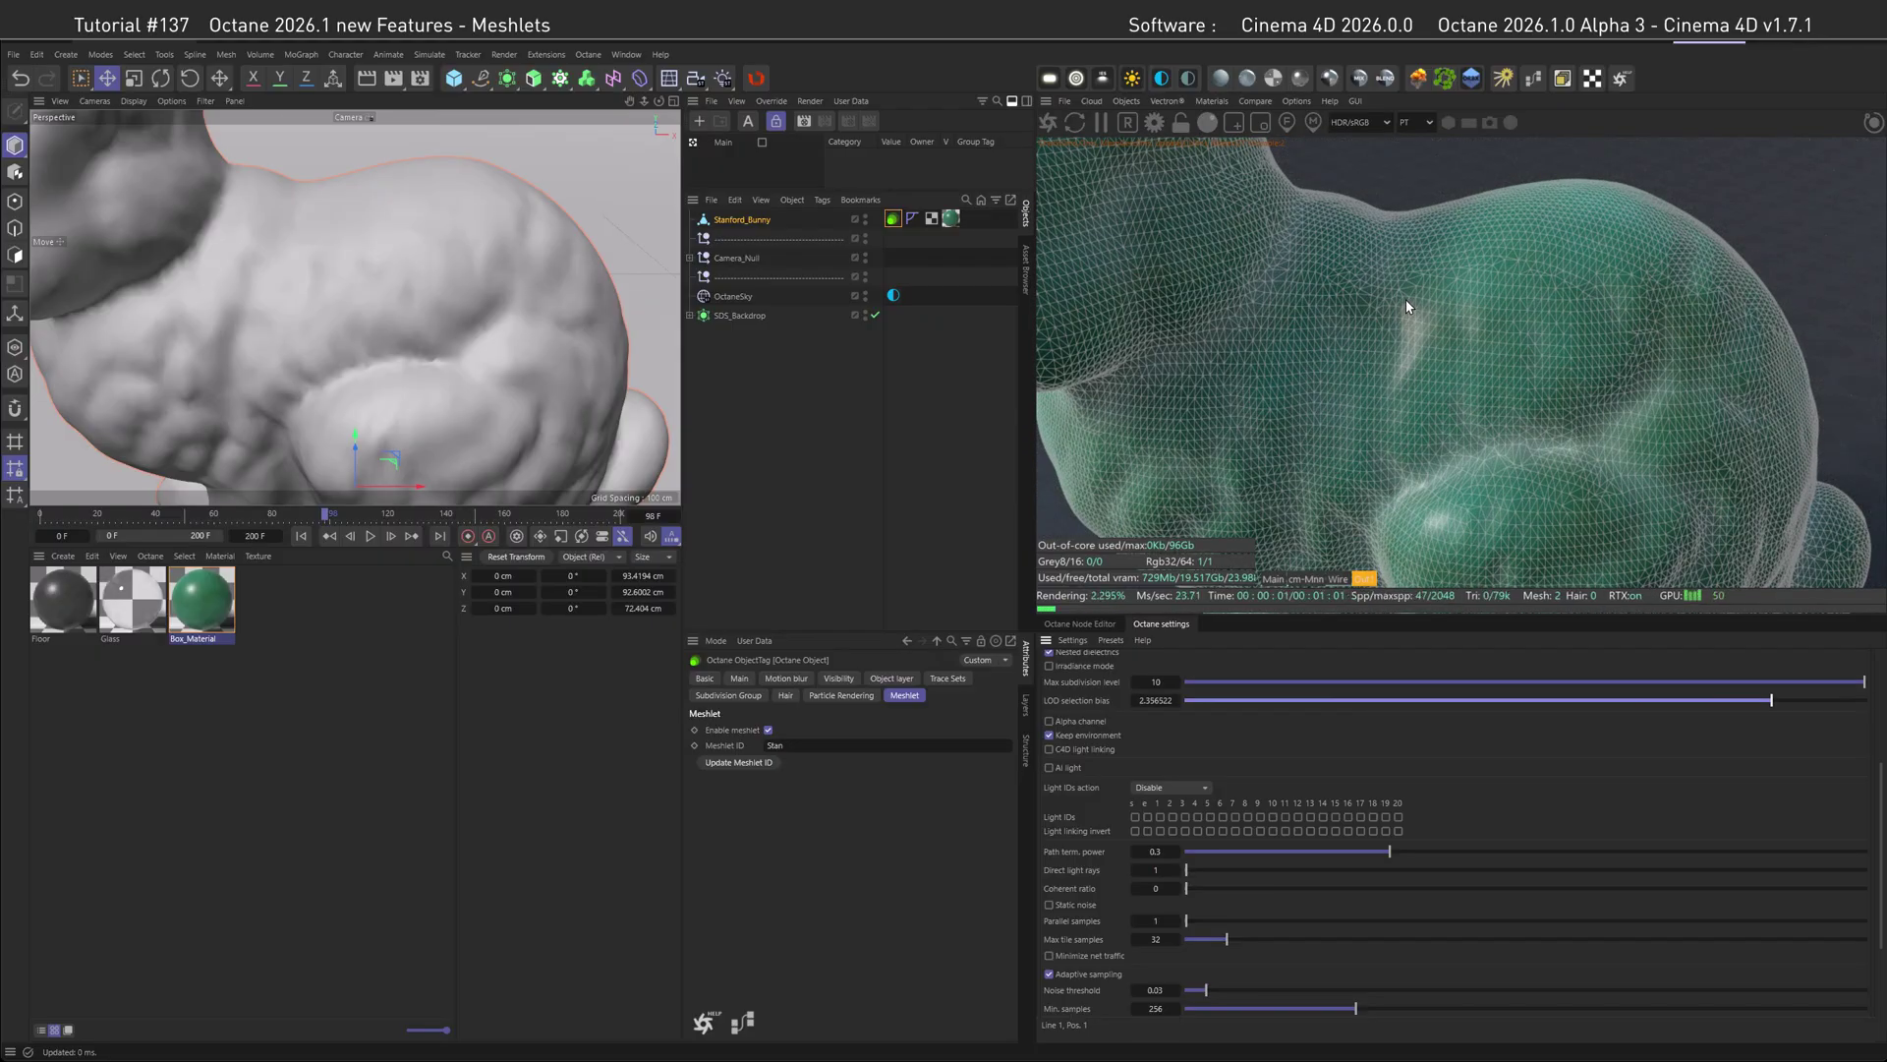